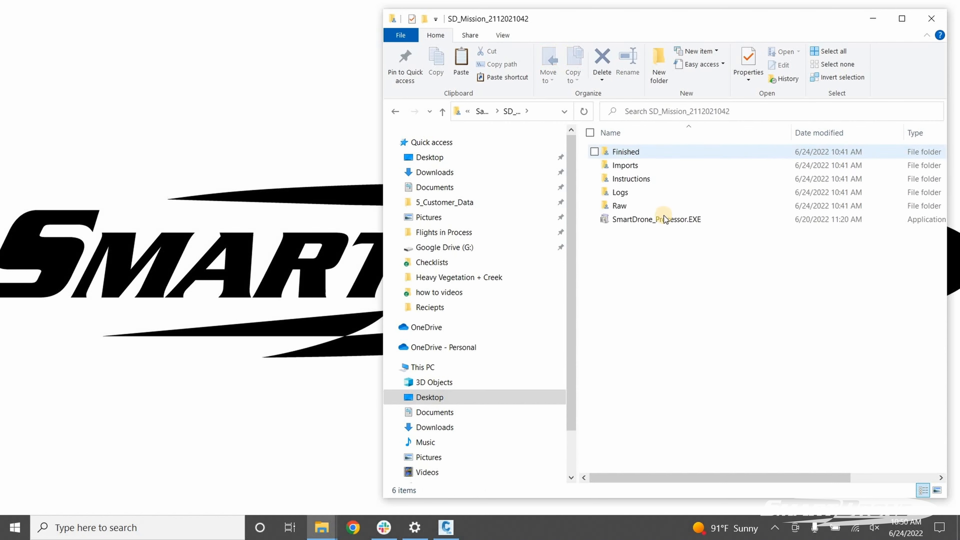
{"action": "double_click", "coordinate": [666, 222]}
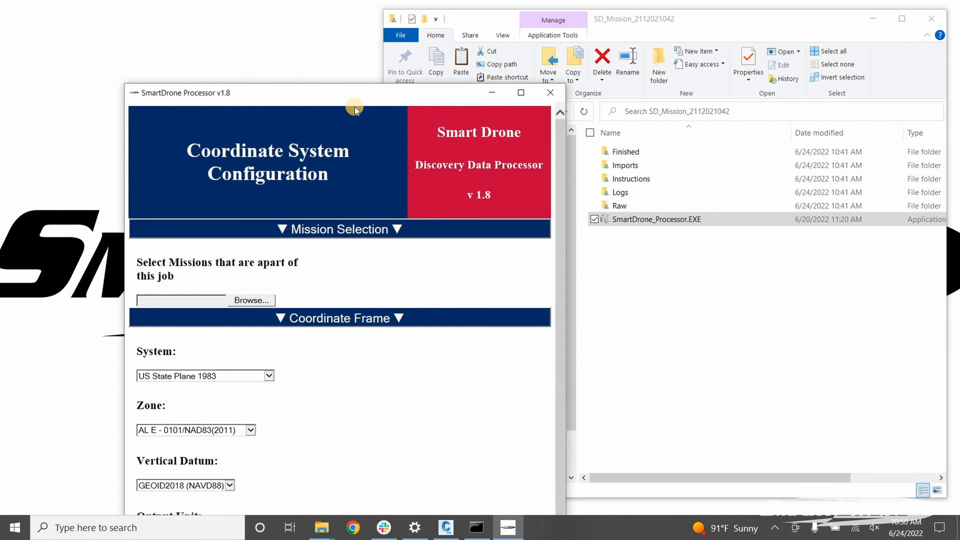
{"action": "left_click_drag", "start_coordinate": [358, 93], "coordinate": [267, 20]}
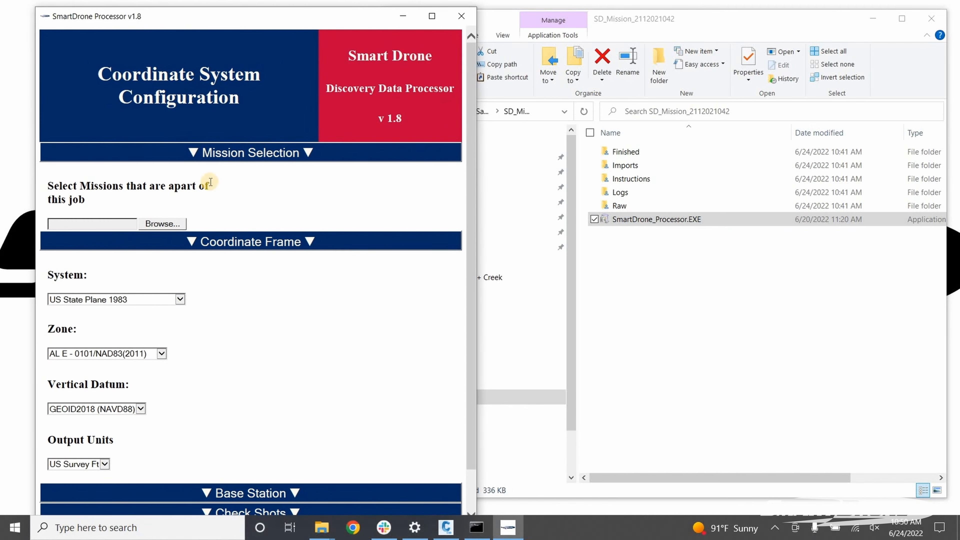
{"action": "left_click", "coordinate": [176, 227]}
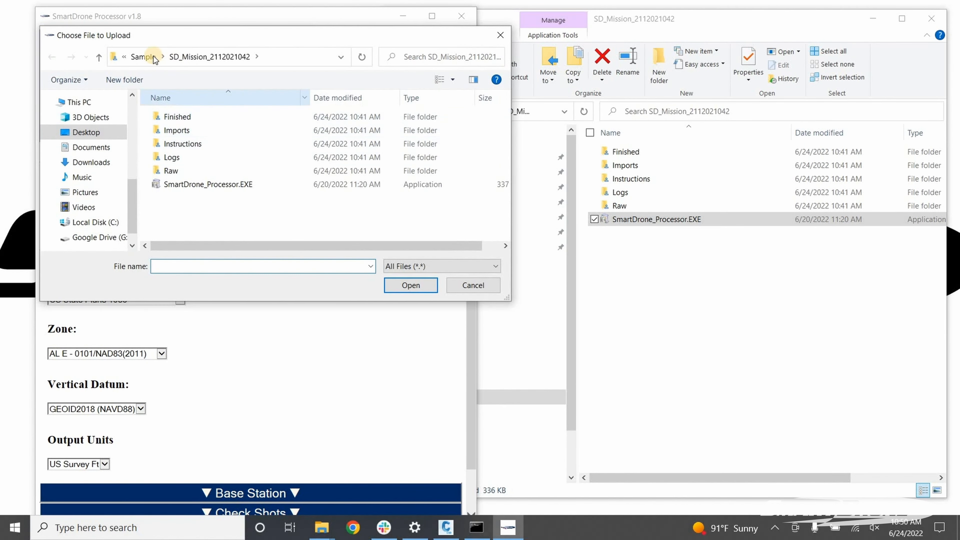
{"action": "left_click", "coordinate": [151, 58]}
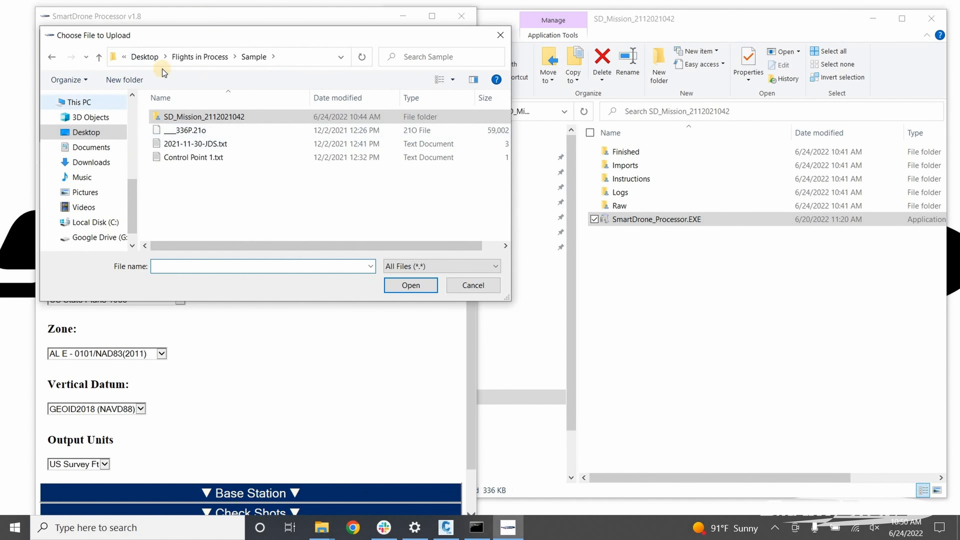
{"action": "double_click", "coordinate": [217, 119]}
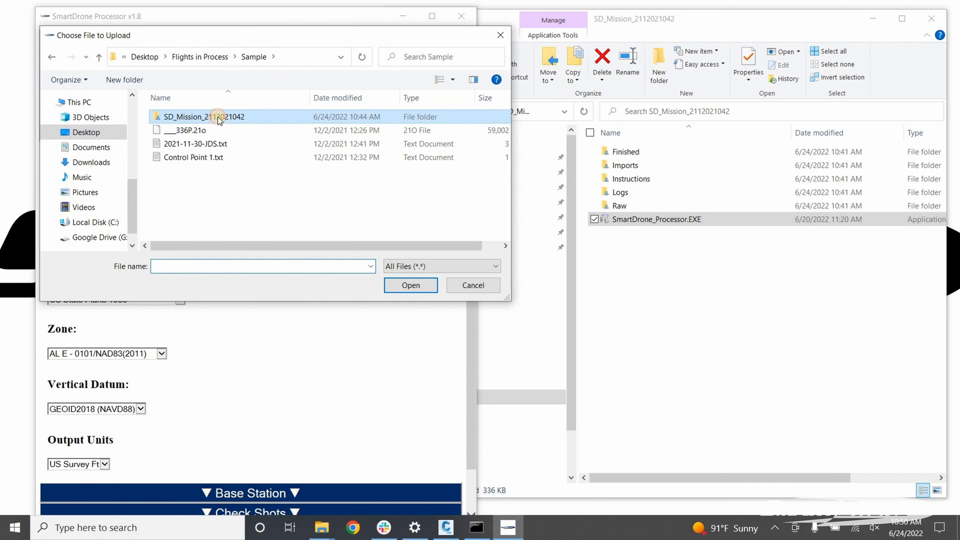
{"action": "left_click", "coordinate": [228, 184]}
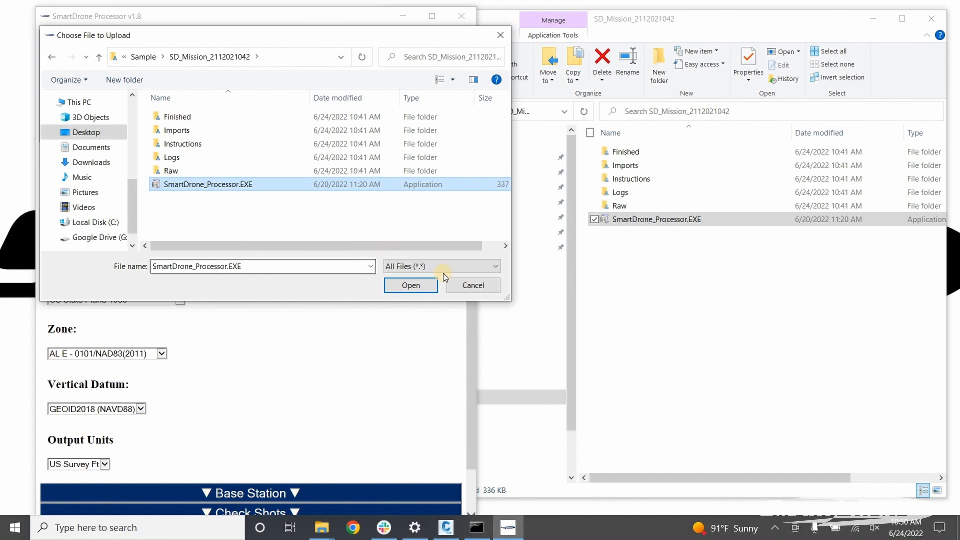
{"action": "left_click", "coordinate": [429, 288]}
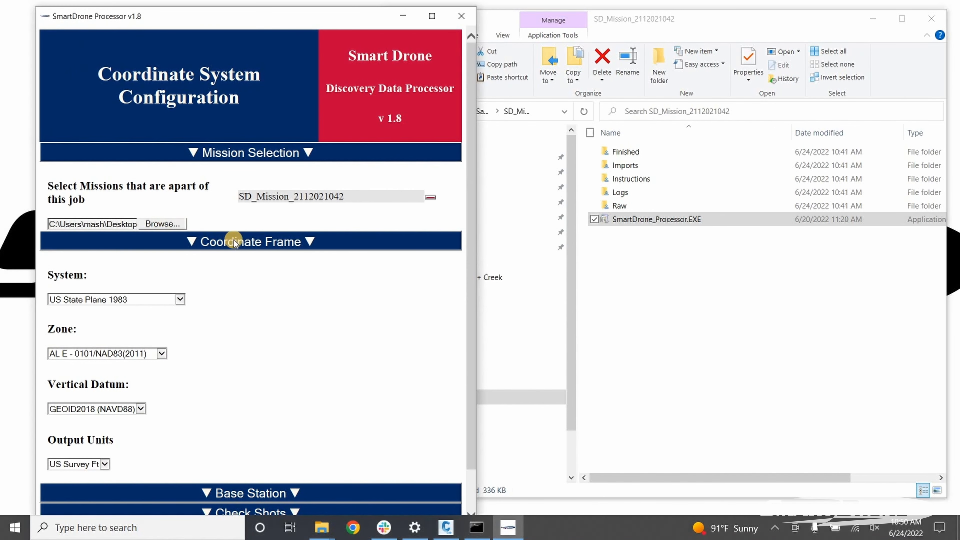
Step: Set the coordinate frame's zone to TX C - 4203/NAD83(2011)
{"action": "scroll", "coordinate": [185, 189], "scroll_direction": "down", "scroll_amount": 2}
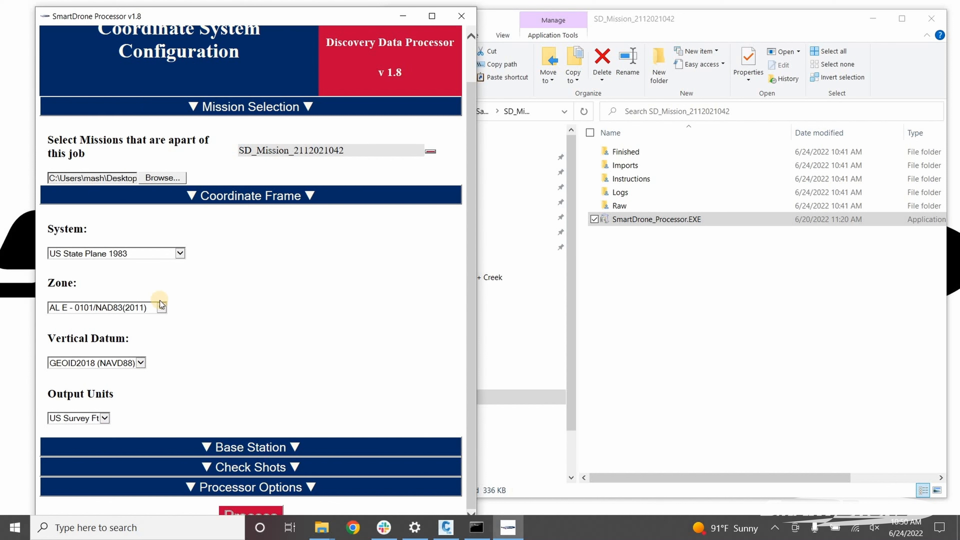
{"action": "left_click", "coordinate": [162, 307]}
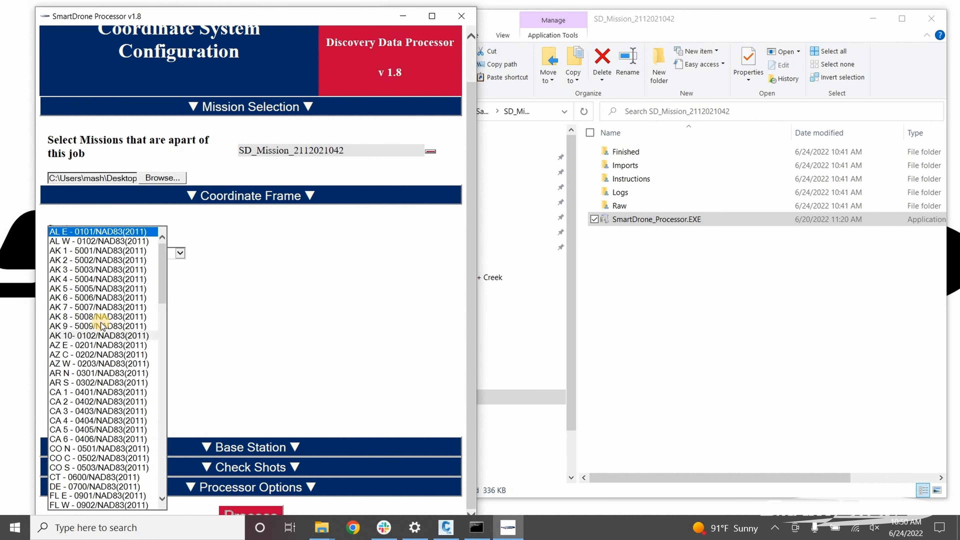
{"action": "scroll", "coordinate": [102, 326], "scroll_direction": "down", "scroll_amount": 20}
{"action": "scroll", "coordinate": [102, 326], "scroll_direction": "down", "scroll_amount": 7}
{"action": "left_click", "coordinate": [81, 326]}
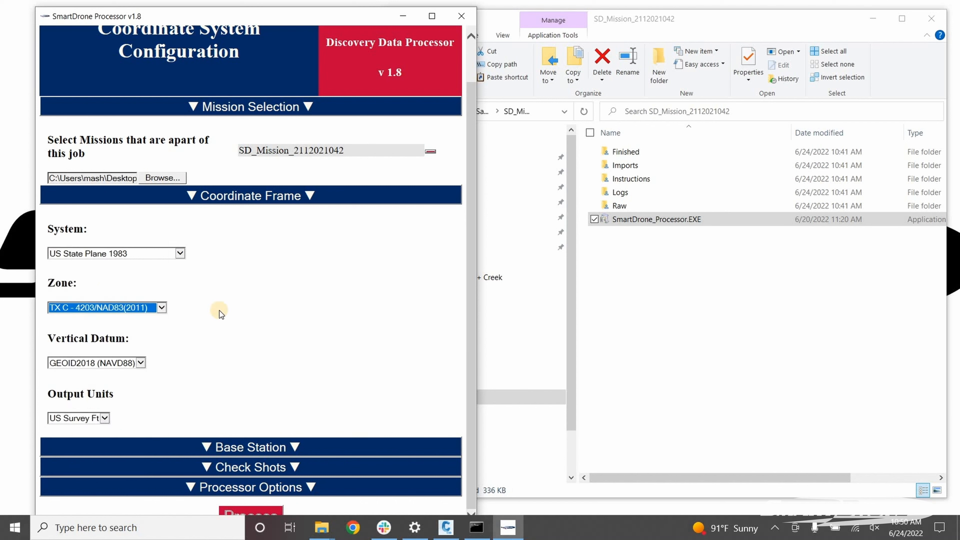
Step: Expand the base station settings and upload ____336P.21o from the Sample folder as the observation file
{"action": "left_click", "coordinate": [252, 447]}
{"action": "scroll", "coordinate": [268, 196], "scroll_direction": "down", "scroll_amount": 10}
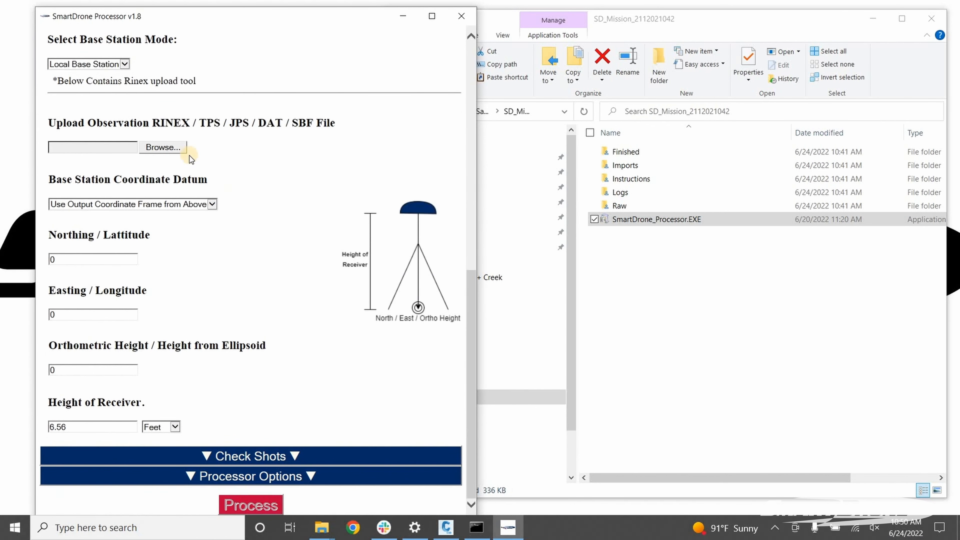
{"action": "left_click", "coordinate": [159, 151]}
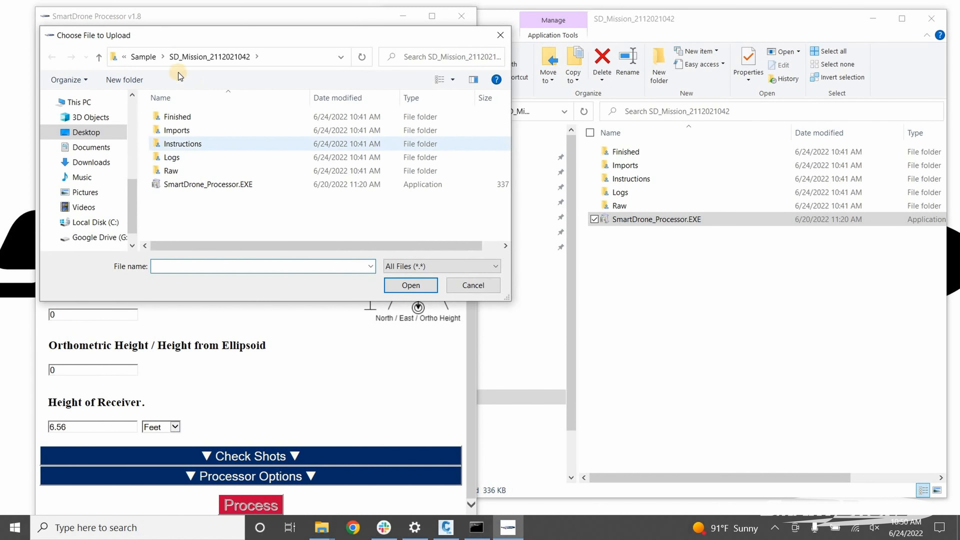
{"action": "left_click", "coordinate": [143, 57]}
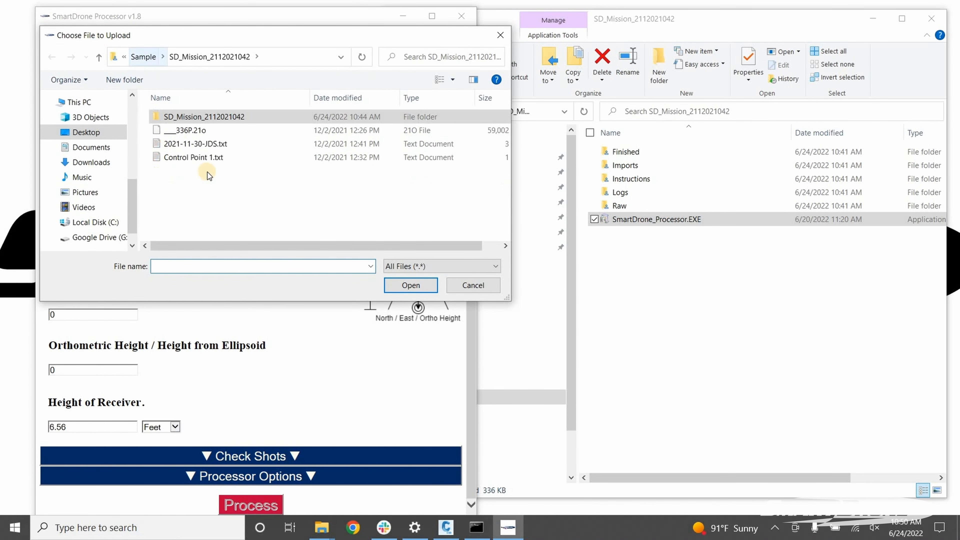
{"action": "left_click", "coordinate": [202, 133]}
{"action": "left_click", "coordinate": [408, 287]}
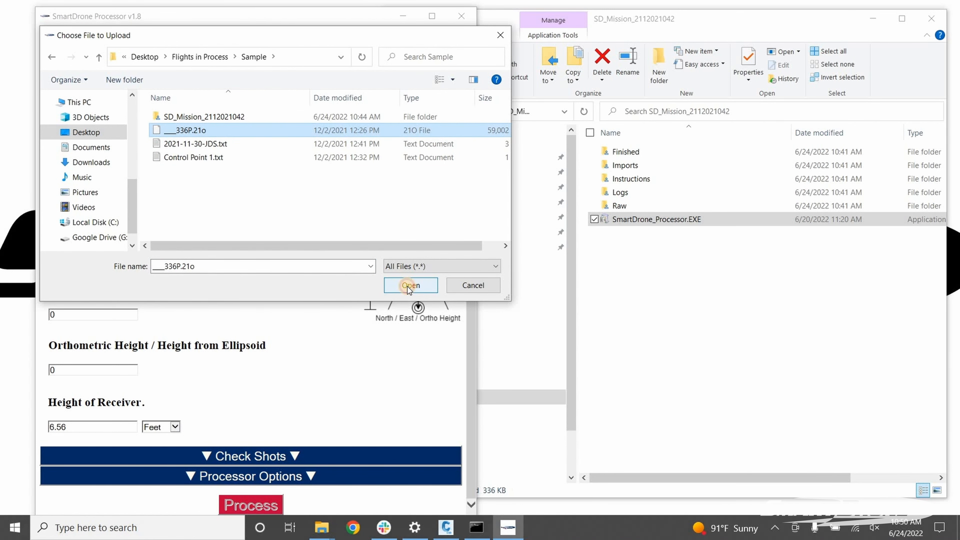
Step: Open Control Point 1.txt from the Sample folder and place it beside the base station form
{"action": "left_click", "coordinate": [110, 272]}
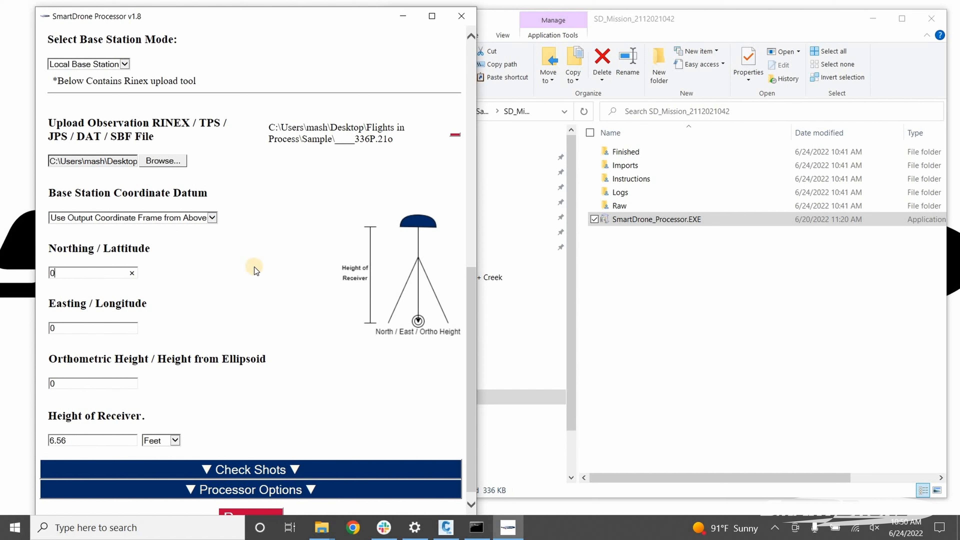
{"action": "left_click", "coordinate": [638, 291]}
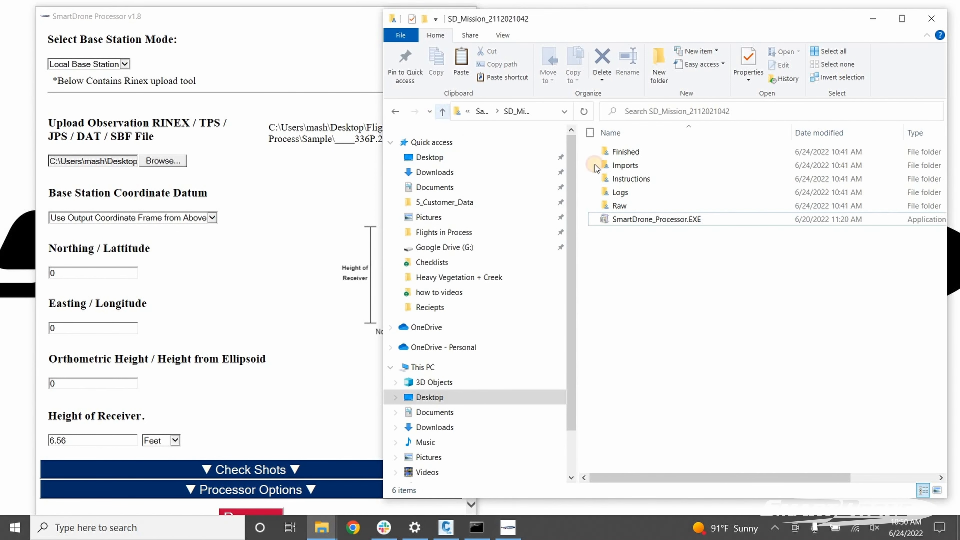
{"action": "key", "text": "alt+Up"}
{"action": "double_click", "coordinate": [663, 191]}
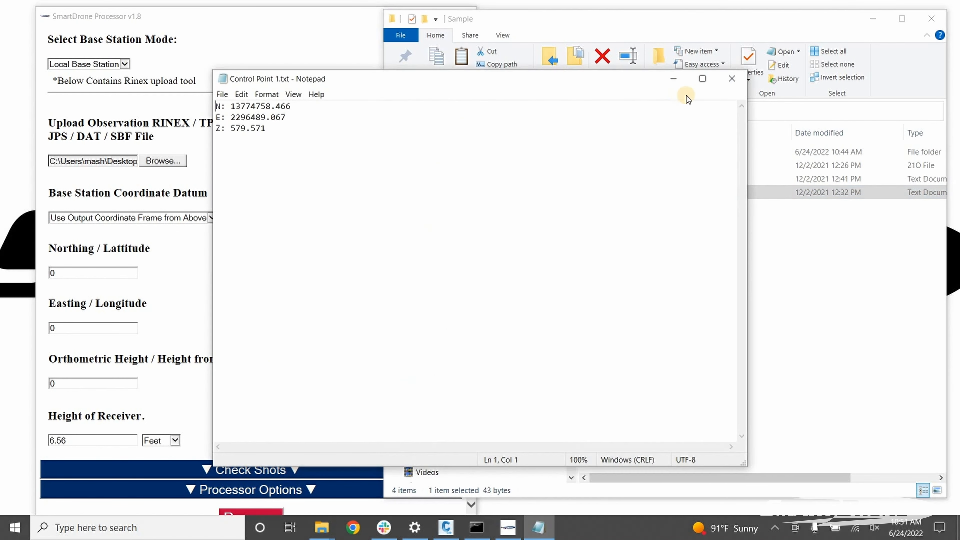
{"action": "left_click", "coordinate": [867, 20]}
{"action": "left_click_drag", "start_coordinate": [591, 84], "coordinate": [869, 70]}
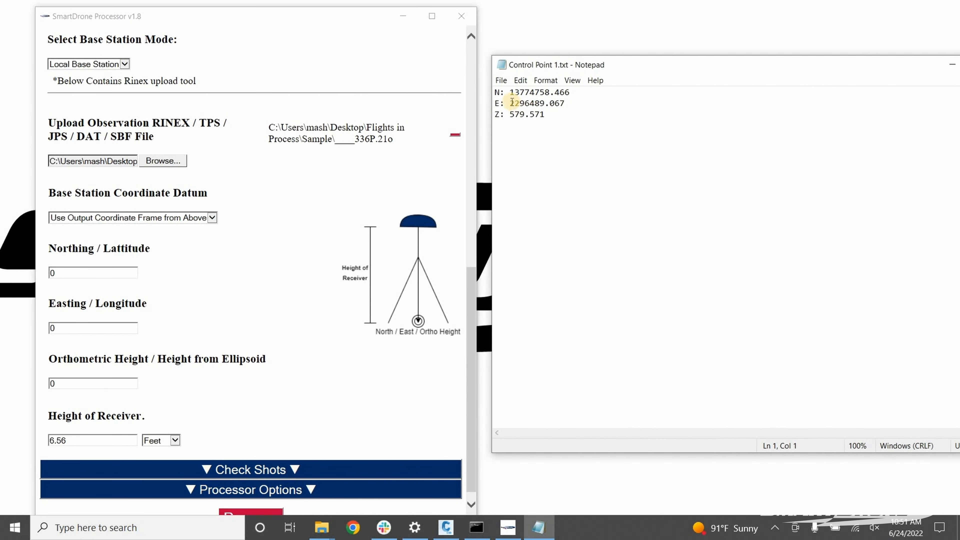
Step: Copy the N value from the control point file into the base station's Northing / Lattitude as 13774758.466
{"action": "left_click_drag", "start_coordinate": [509, 92], "coordinate": [571, 93]}
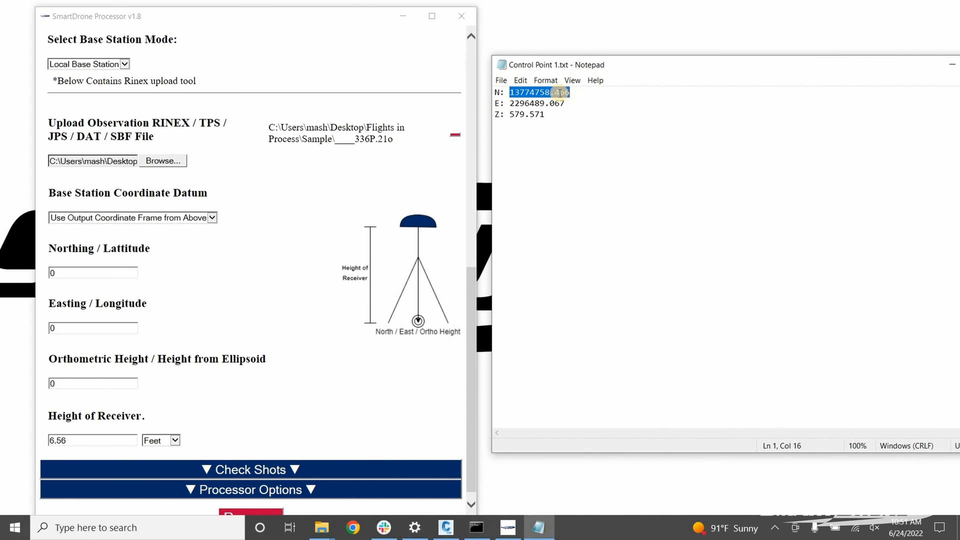
{"action": "right_click", "coordinate": [560, 92]}
{"action": "left_click", "coordinate": [426, 128]}
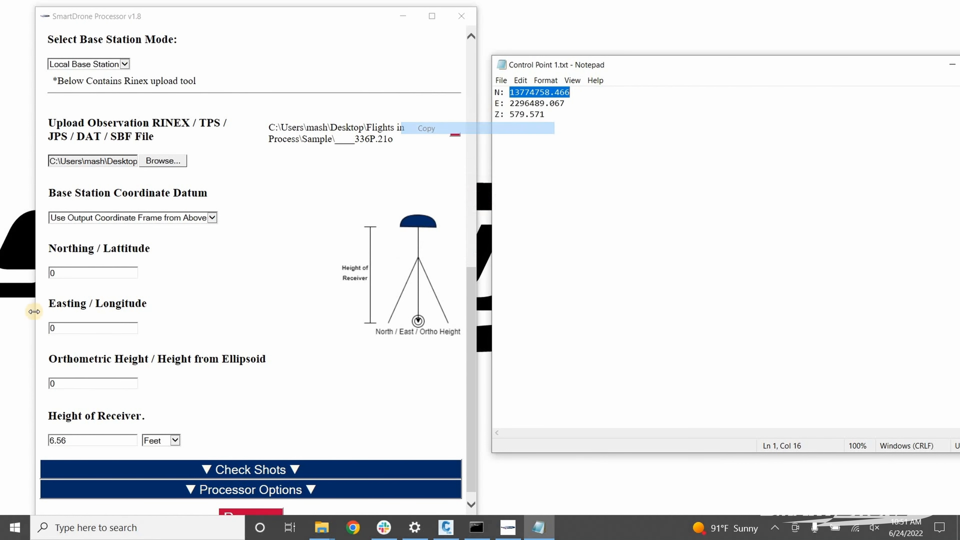
{"action": "double_click", "coordinate": [90, 275]}
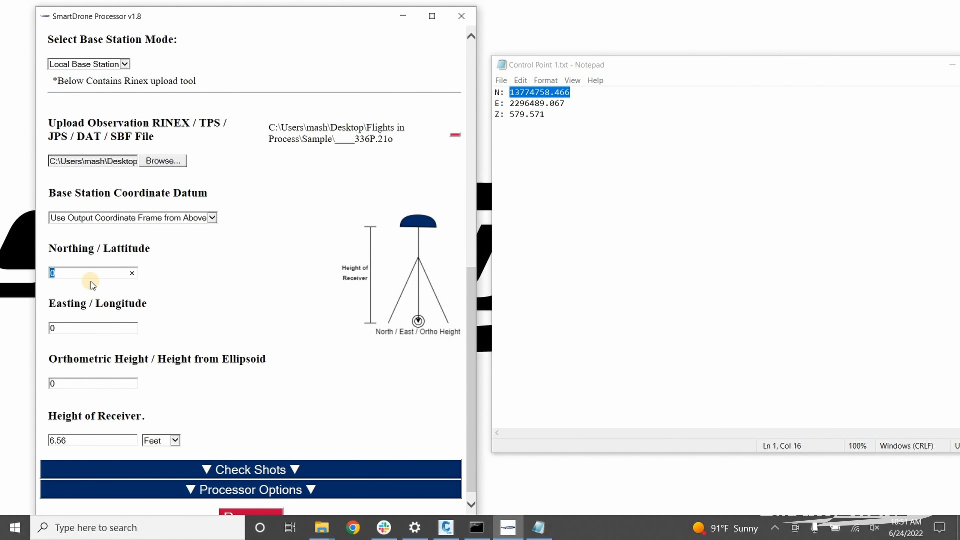
{"action": "key", "text": "BackSpace"}
{"action": "right_click", "coordinate": [97, 274]}
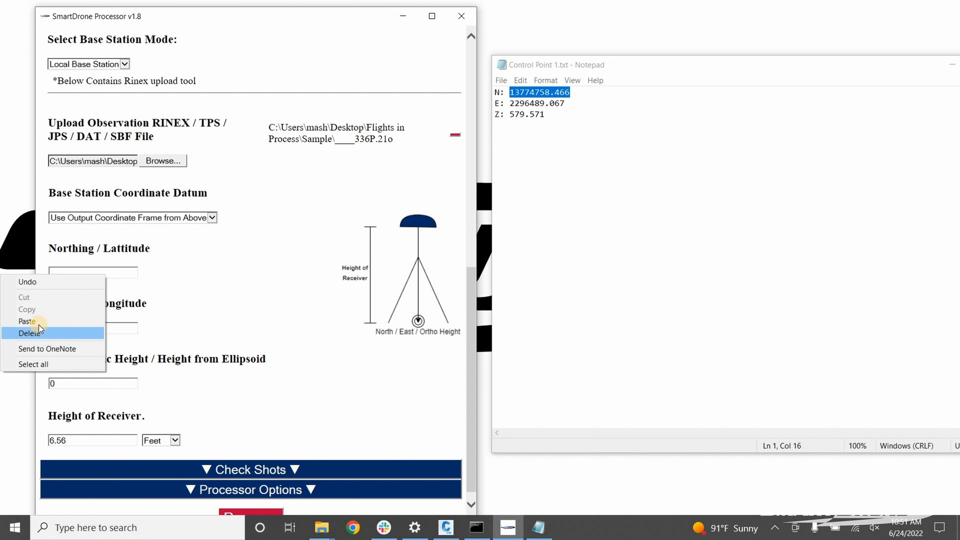
{"action": "left_click", "coordinate": [38, 322]}
Step: Copy the E value from the control point file into the base station's Easting / Longitude as 2296489.067
{"action": "key", "text": "Tab"}
{"action": "key", "text": "BackSpace"}
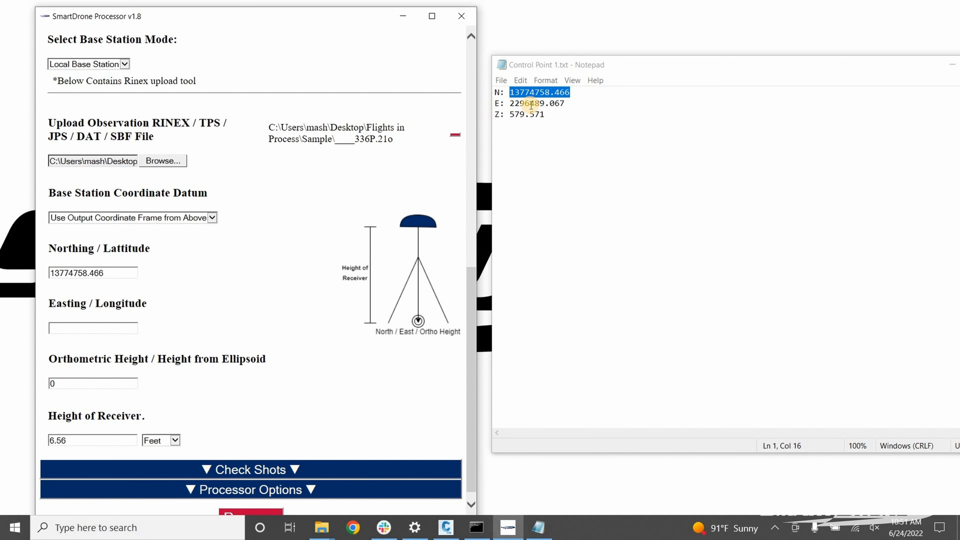
{"action": "double_click", "coordinate": [531, 103]}
{"action": "right_click", "coordinate": [531, 105]}
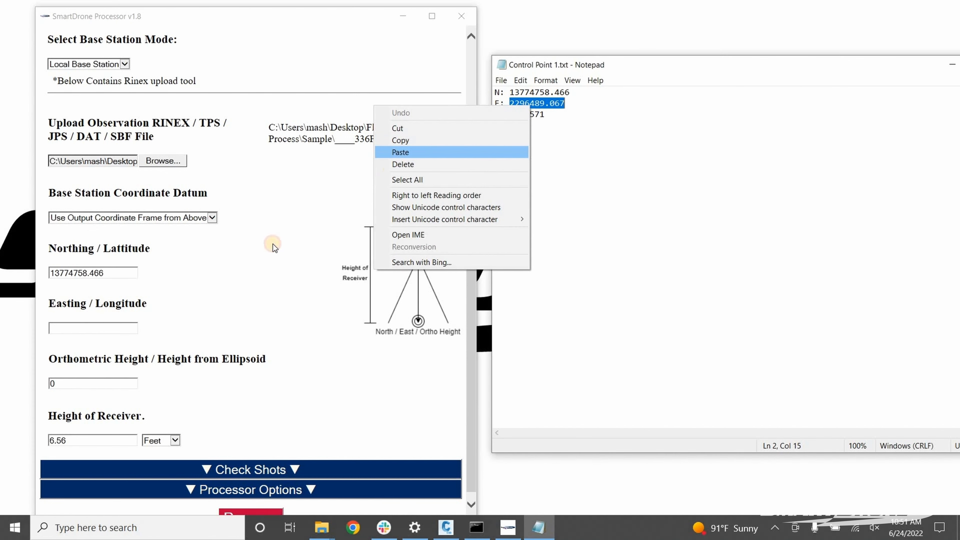
{"action": "left_click", "coordinate": [400, 140]}
{"action": "right_click", "coordinate": [99, 329]}
{"action": "left_click", "coordinate": [28, 377]}
Step: Copy the Z value from the control point file into the base station's orthometric height as 579.571
{"action": "key", "text": "Tab"}
{"action": "key", "text": "BackSpace"}
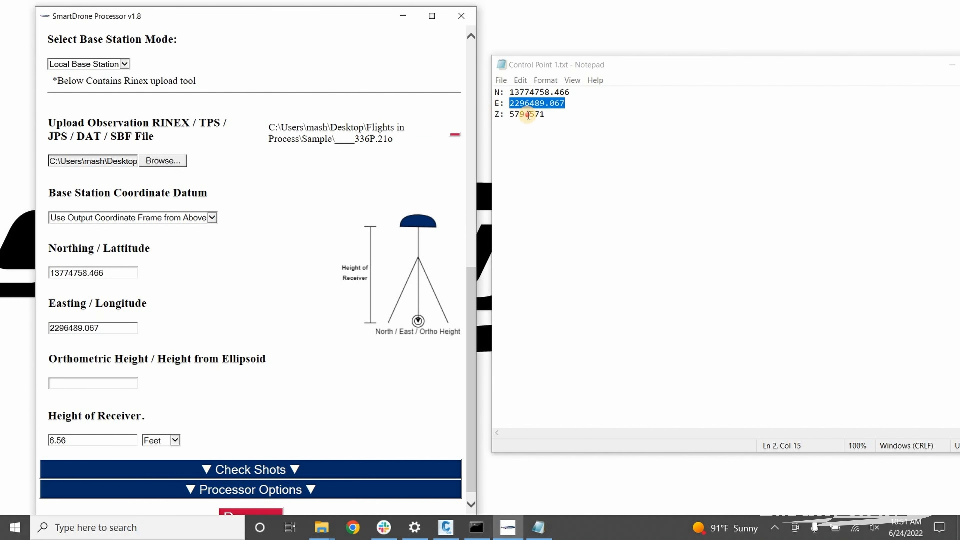
{"action": "double_click", "coordinate": [528, 114]}
{"action": "right_click", "coordinate": [528, 116]}
{"action": "left_click", "coordinate": [400, 152]}
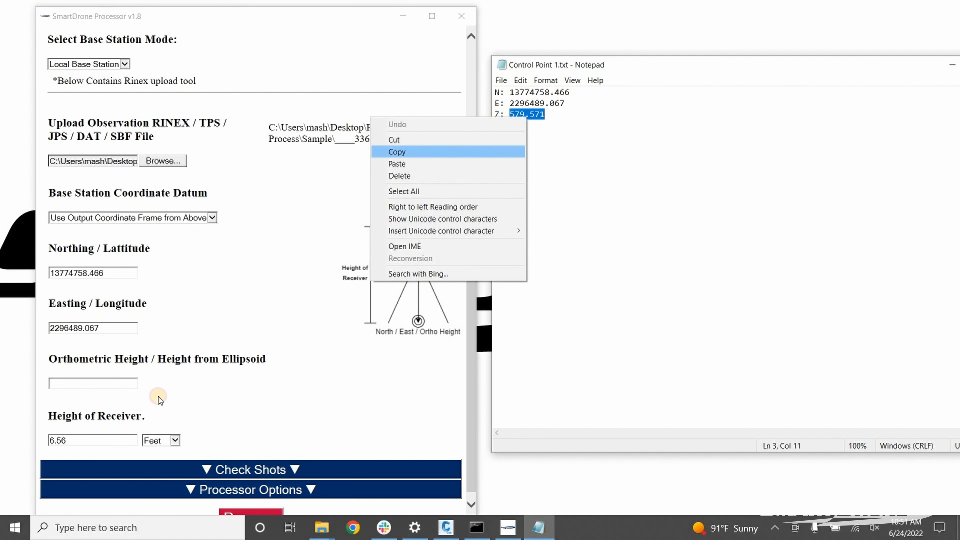
{"action": "left_click", "coordinate": [76, 384]}
{"action": "right_click", "coordinate": [76, 383]}
{"action": "left_click", "coordinate": [60, 429]}
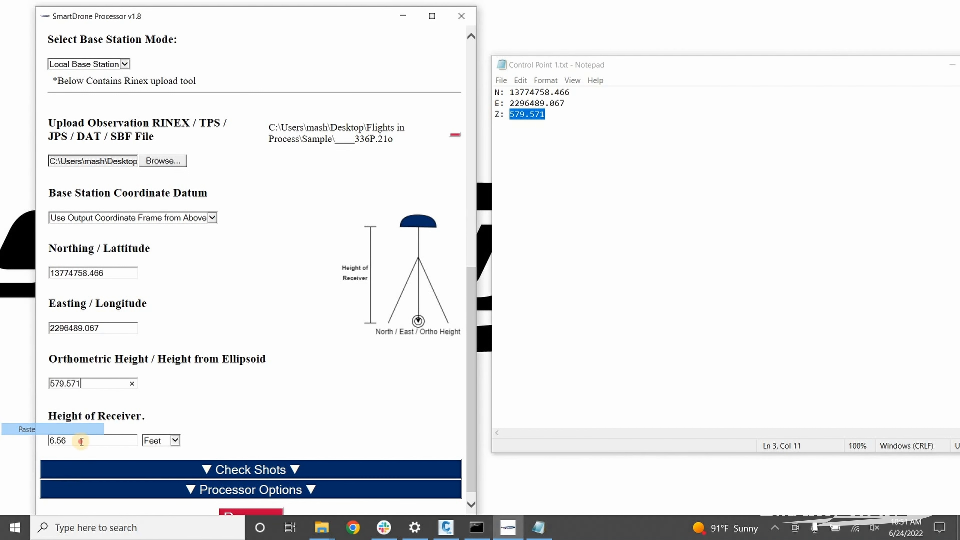
Step: Re-enter the base station's height of receiver as 6.56 feet
{"action": "key", "text": "Tab"}
{"action": "key", "text": "BackSpace"}
{"action": "key", "text": "BackSpace"}
{"action": "key", "text": "BackSpace"}
{"action": "key", "text": "BackSpace"}
{"action": "type", "text": "6.56"}
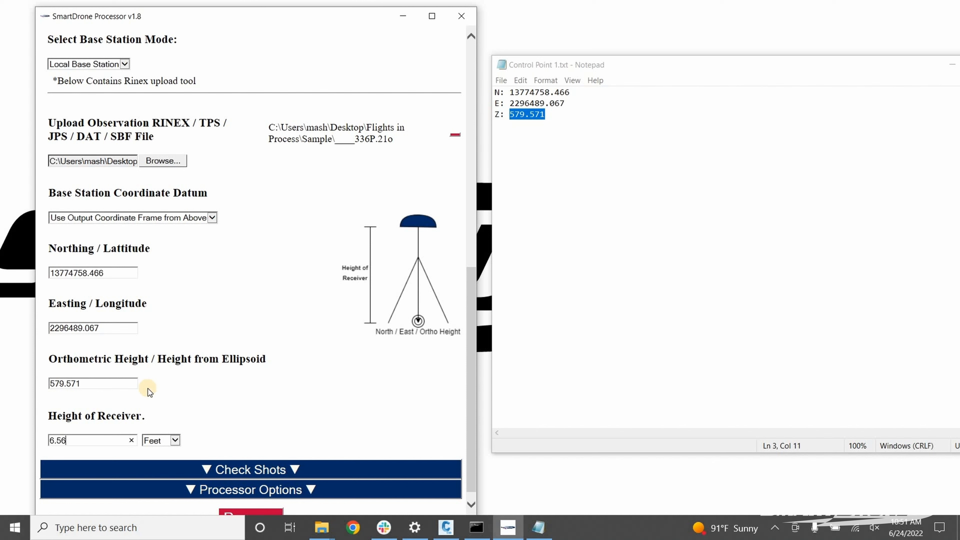
Step: Expand the check shot settings, upload 2021-11-30-JDS.txt as the check shot file and set its delimiter to Comma
{"action": "scroll", "coordinate": [231, 284], "scroll_direction": "down", "scroll_amount": 1}
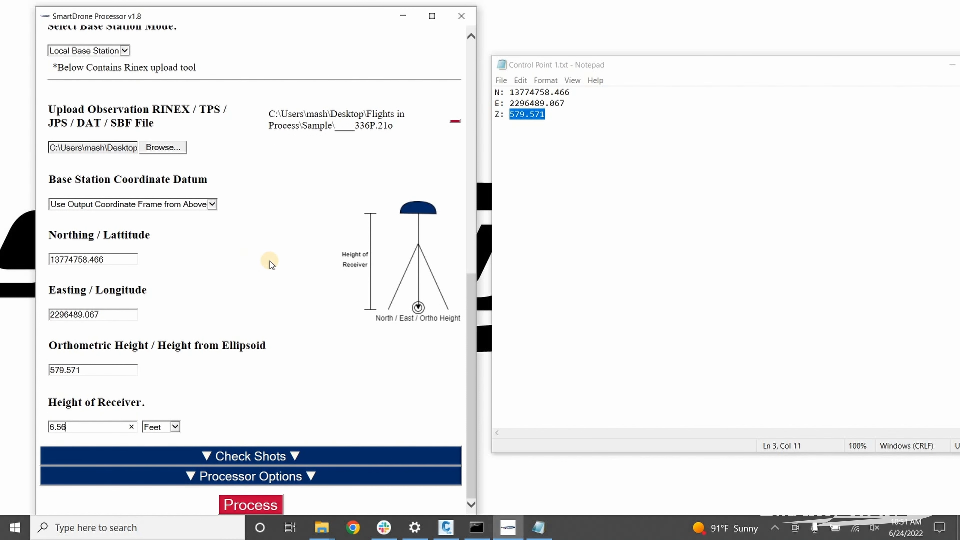
{"action": "left_click", "coordinate": [277, 454]}
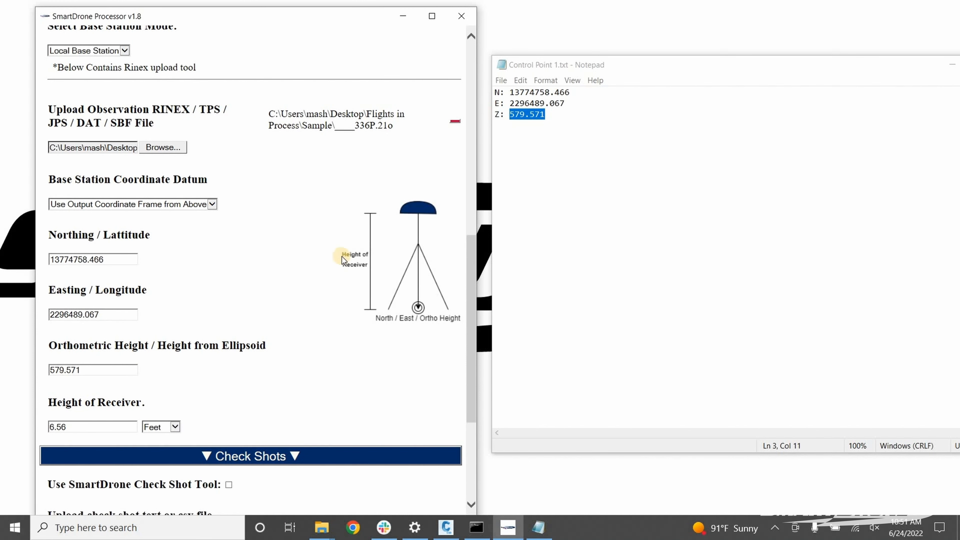
{"action": "scroll", "coordinate": [339, 256], "scroll_direction": "down", "scroll_amount": 5}
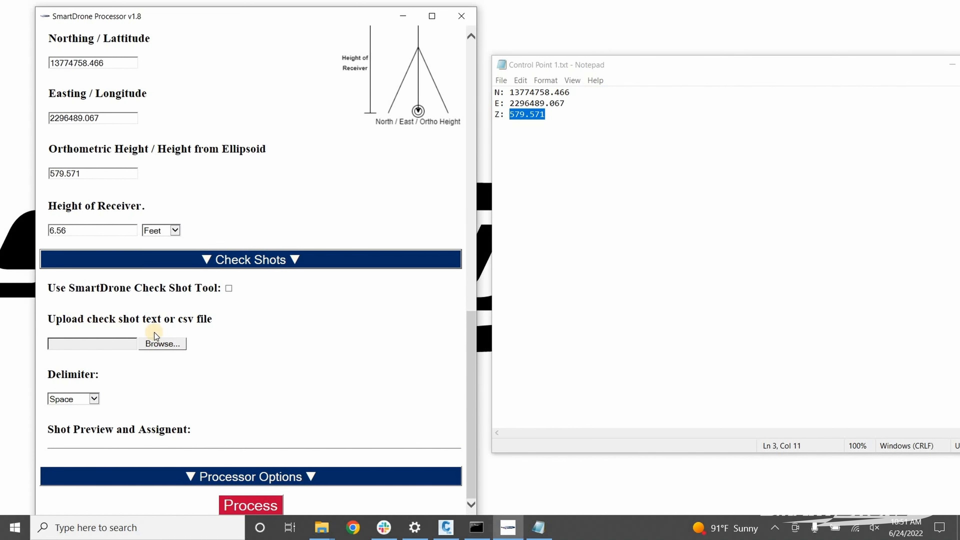
{"action": "left_click", "coordinate": [172, 348]}
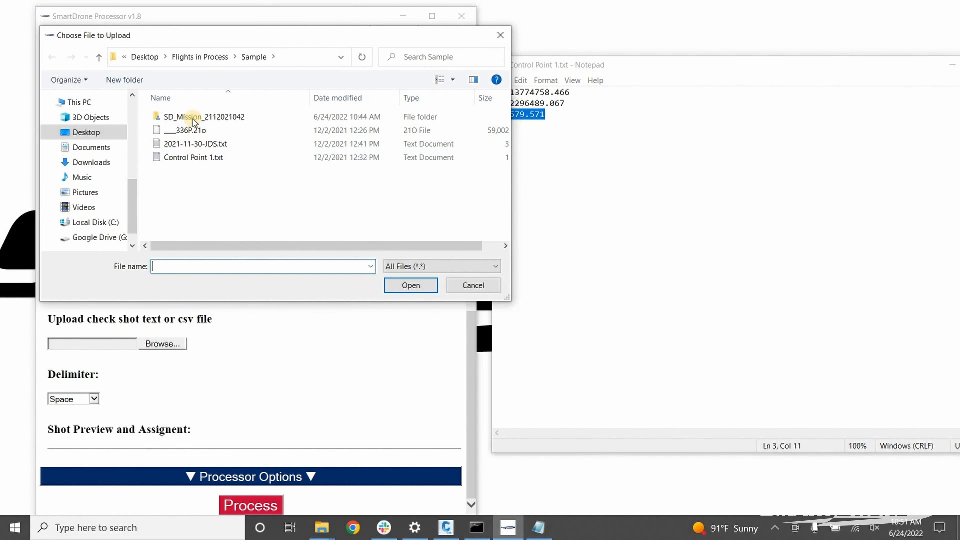
{"action": "left_click", "coordinate": [210, 145]}
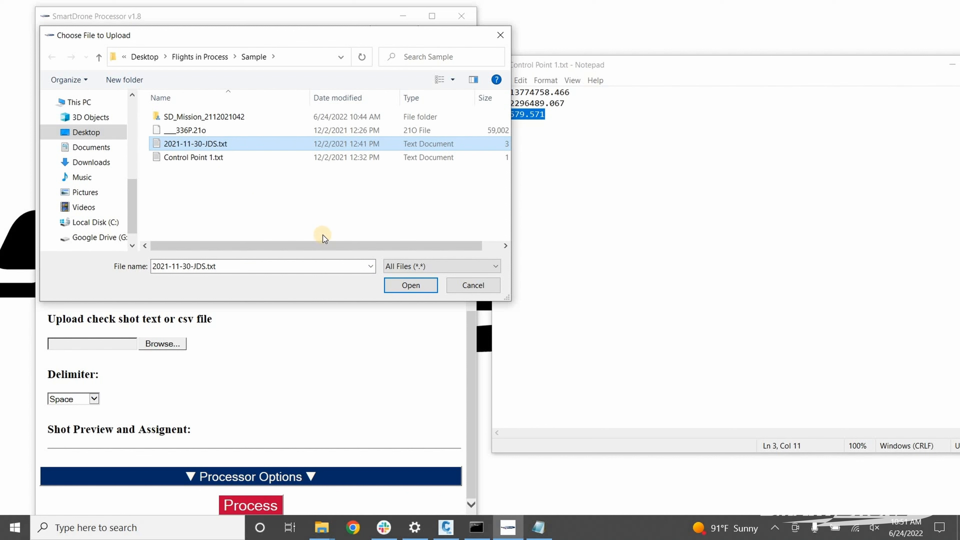
{"action": "left_click", "coordinate": [408, 282]}
{"action": "scroll", "coordinate": [111, 385], "scroll_direction": "down", "scroll_amount": 1}
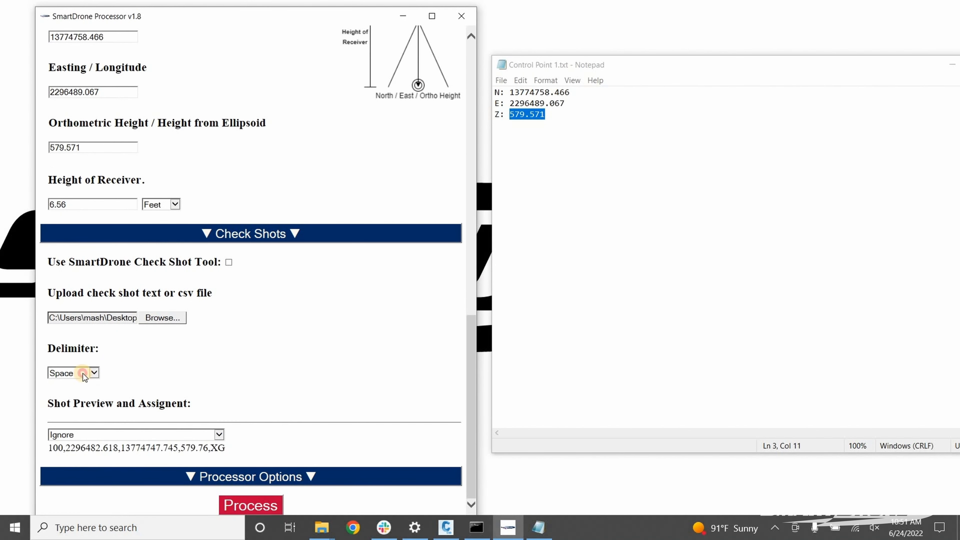
{"action": "left_click", "coordinate": [78, 381]}
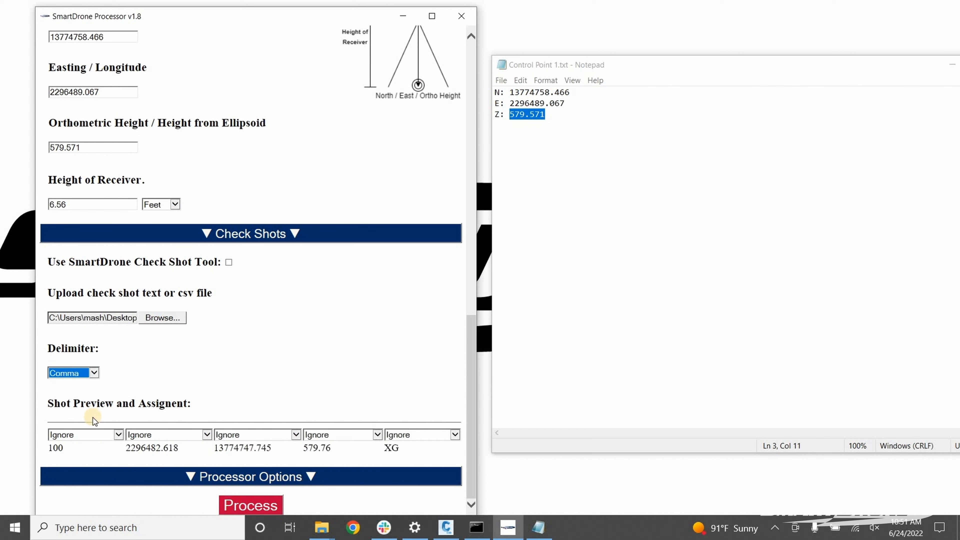
Step: Assign the check shot columns as Ignore, Easting, Northing and Elevation, for point number, 2296482.618, 13774747.745 and 579.76 respectively
{"action": "left_click", "coordinate": [109, 433]}
{"action": "left_click", "coordinate": [110, 433]}
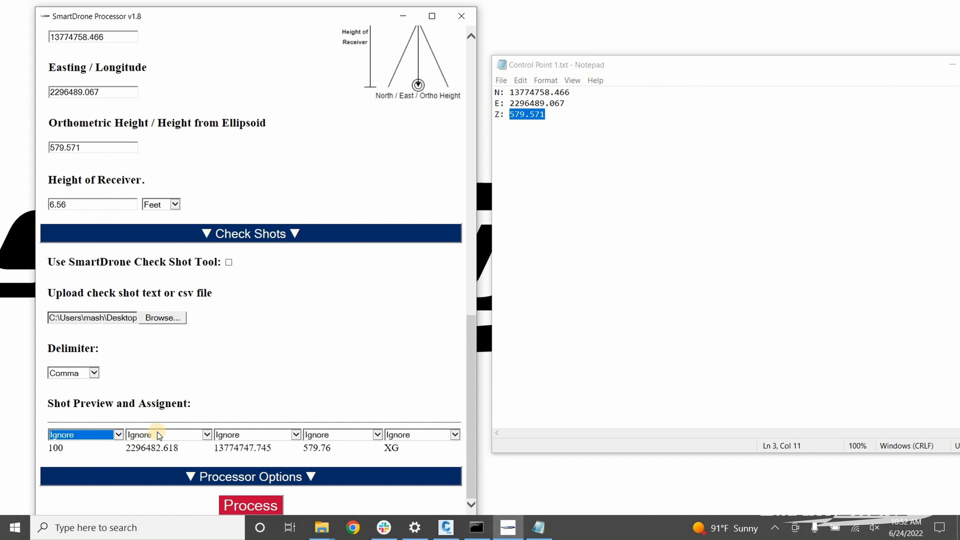
{"action": "left_click", "coordinate": [182, 435]}
{"action": "left_click", "coordinate": [178, 455]}
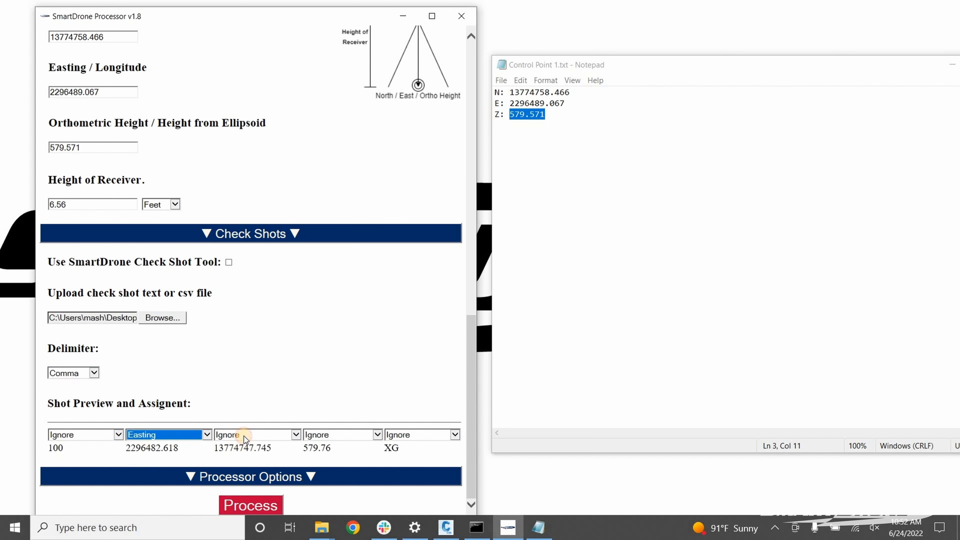
{"action": "left_click", "coordinate": [244, 437]}
{"action": "left_click", "coordinate": [243, 444]}
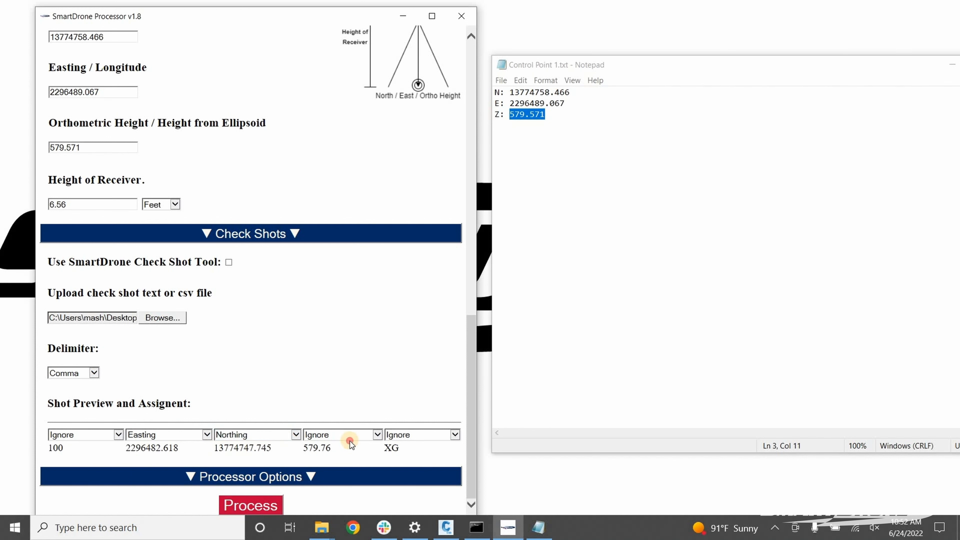
{"action": "left_click", "coordinate": [350, 442]}
{"action": "left_click", "coordinate": [345, 463]}
{"action": "left_click", "coordinate": [403, 386]}
Step: Expand the processor options and set the ortho software being used to Instant SmartDrone Ortho
{"action": "left_click", "coordinate": [321, 481]}
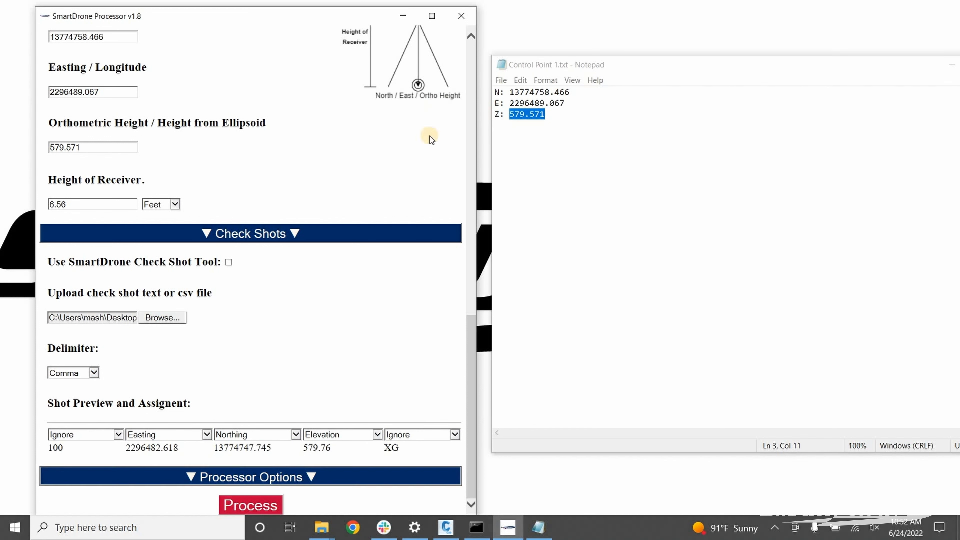
{"action": "scroll", "coordinate": [382, 228], "scroll_direction": "down", "scroll_amount": 5}
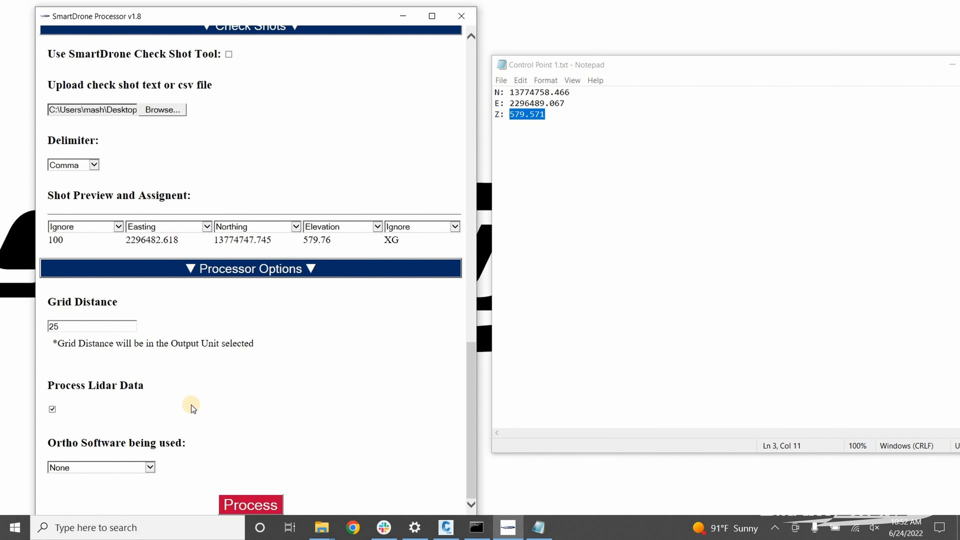
{"action": "left_click", "coordinate": [150, 468]}
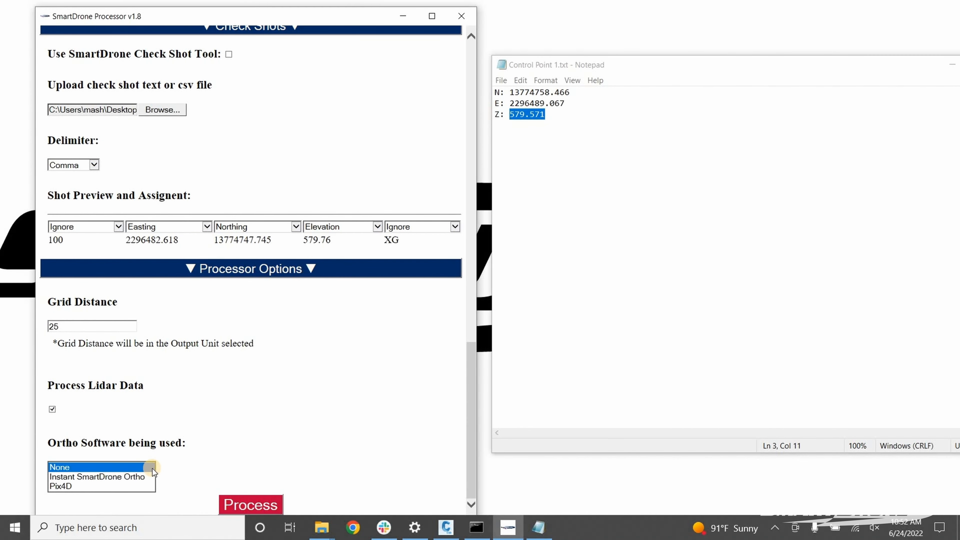
{"action": "left_click", "coordinate": [74, 477]}
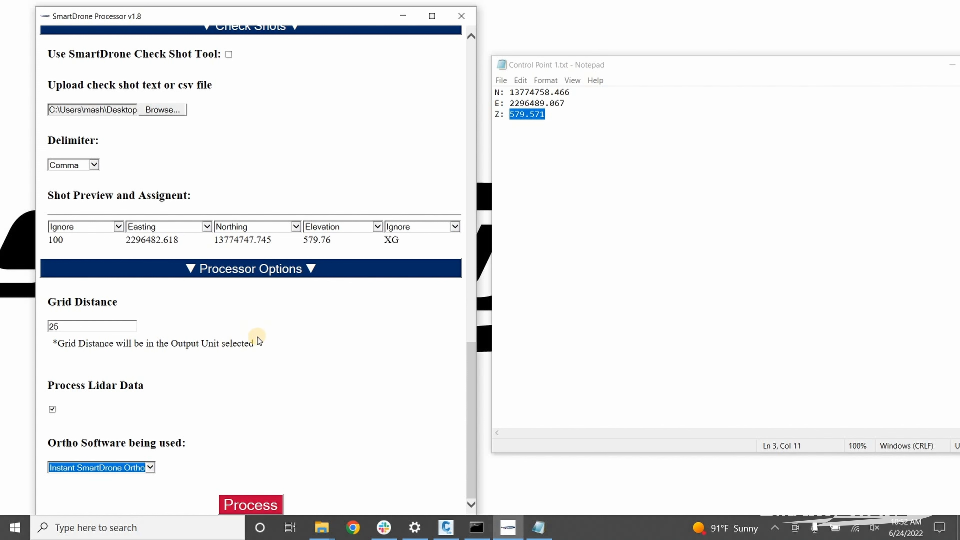
{"action": "scroll", "coordinate": [233, 122], "scroll_direction": "up", "scroll_amount": 5}
{"action": "scroll", "coordinate": [126, 398], "scroll_direction": "down", "scroll_amount": 5}
{"action": "left_click", "coordinate": [83, 327]}
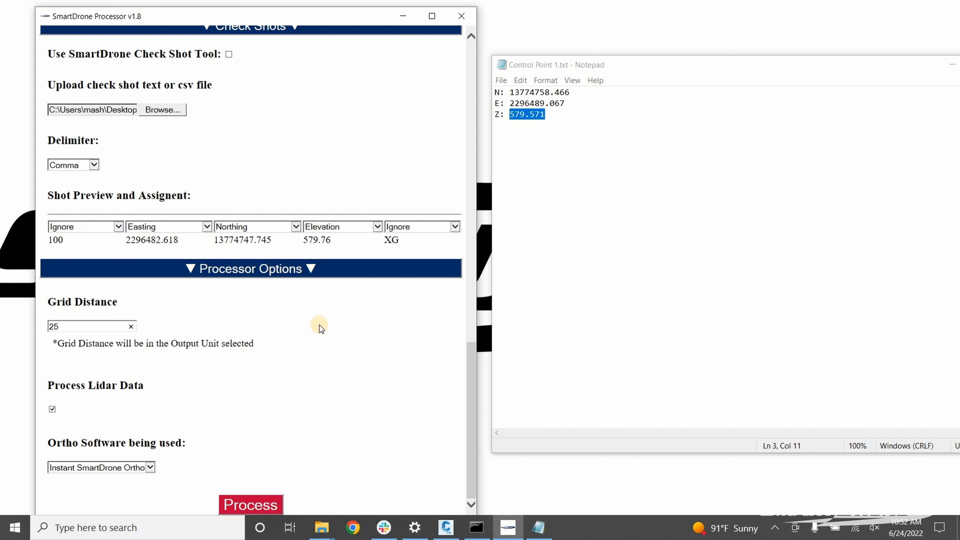
Step: Start processing the configured mission and reposition the processing progress window on the desktop
{"action": "left_click", "coordinate": [271, 506]}
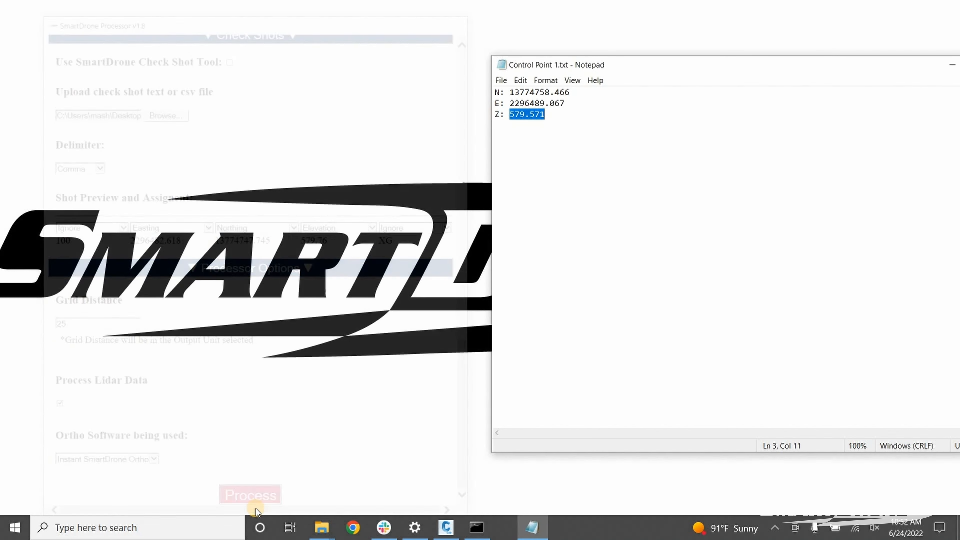
{"action": "left_click_drag", "start_coordinate": [340, 92], "coordinate": [291, 22]}
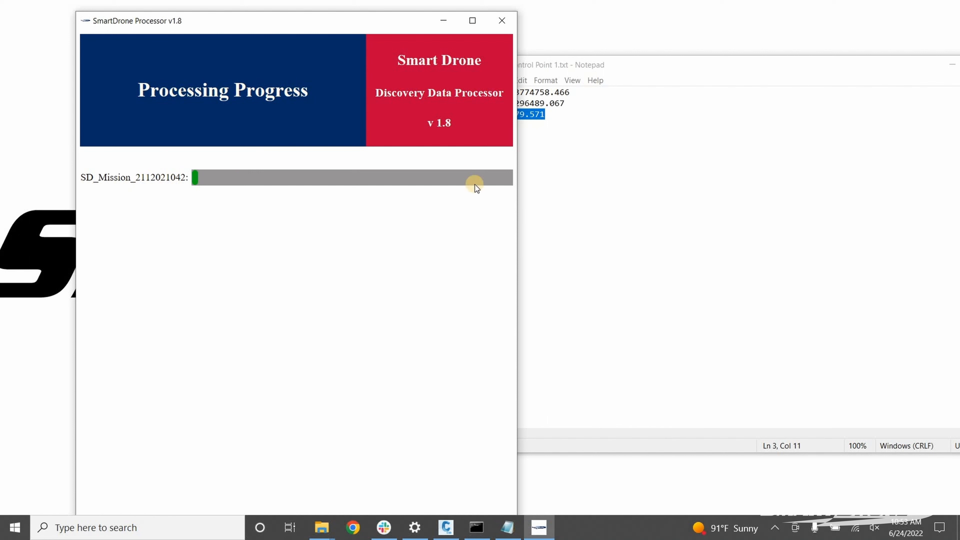
{"action": "mouse_move", "coordinate": [358, 40]}
{"action": "left_mouse_down"}
{"action": "mouse_move", "coordinate": [357, 52]}
{"action": "mouse_move", "coordinate": [345, 33]}
{"action": "left_mouse_up"}
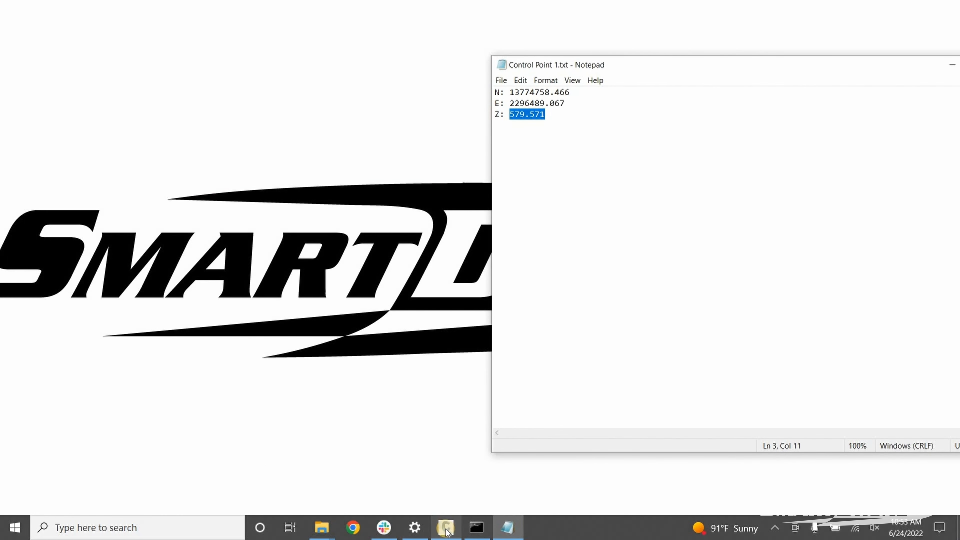
Step: Switch to Civil 3D and create a TIN surface with the Contours 1' and 5' (Background) style
{"action": "left_click_drag", "start_coordinate": [959, 108], "coordinate": [573, 1]}
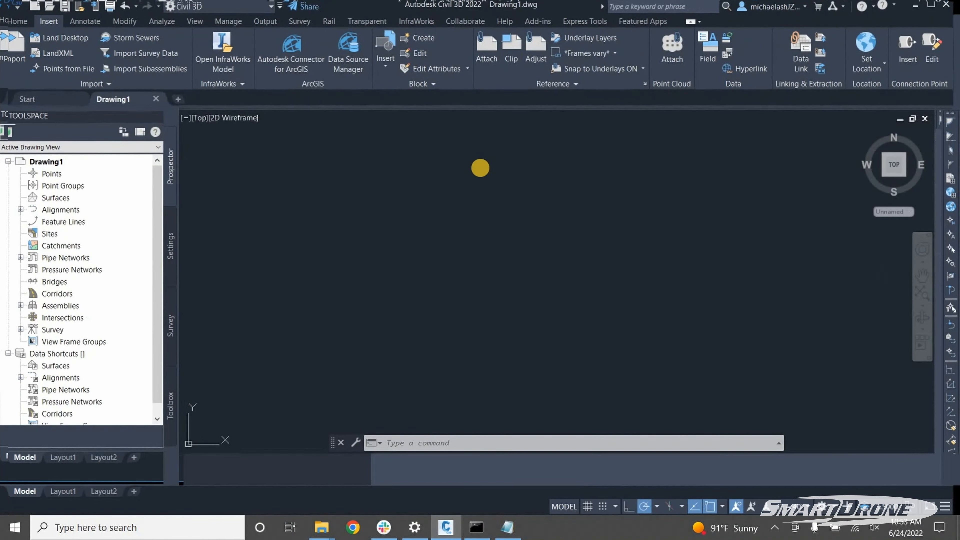
{"action": "left_click", "coordinate": [43, 200]}
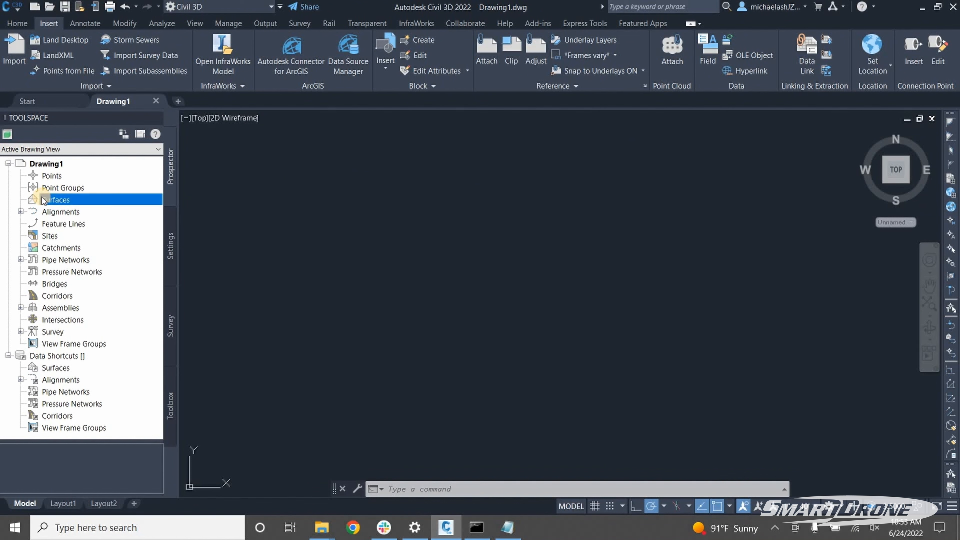
{"action": "right_click", "coordinate": [56, 205]}
{"action": "left_click", "coordinate": [79, 207]}
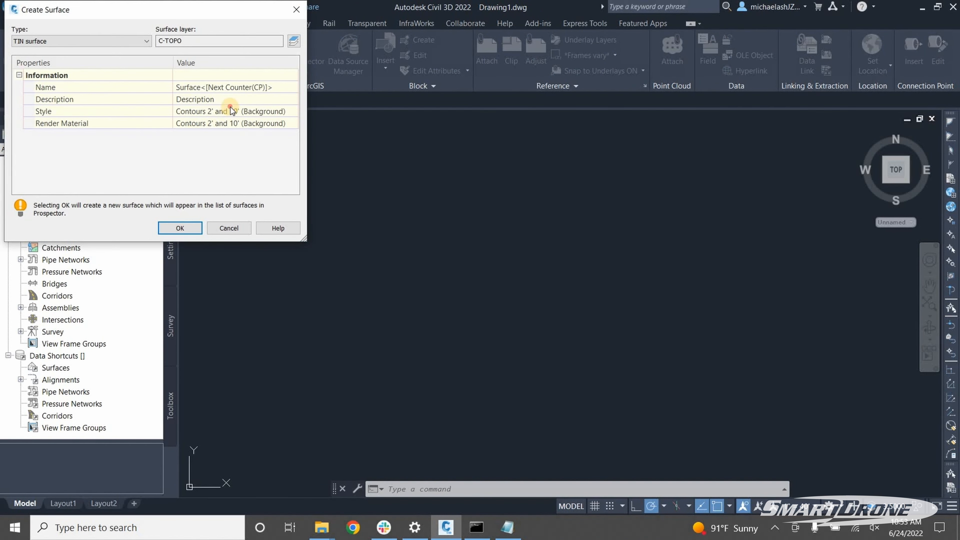
{"action": "left_click", "coordinate": [292, 111]}
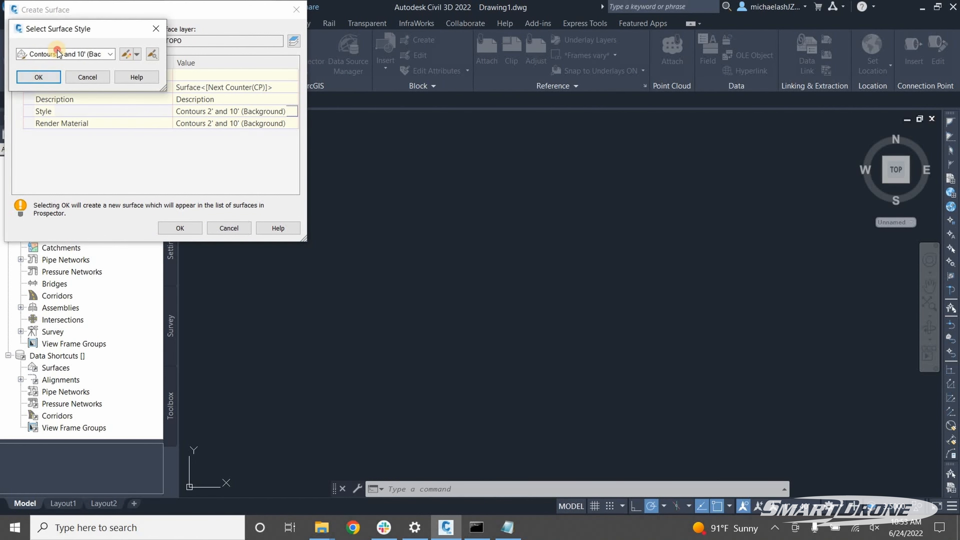
{"action": "left_click", "coordinate": [62, 54]}
{"action": "left_click", "coordinate": [38, 77]}
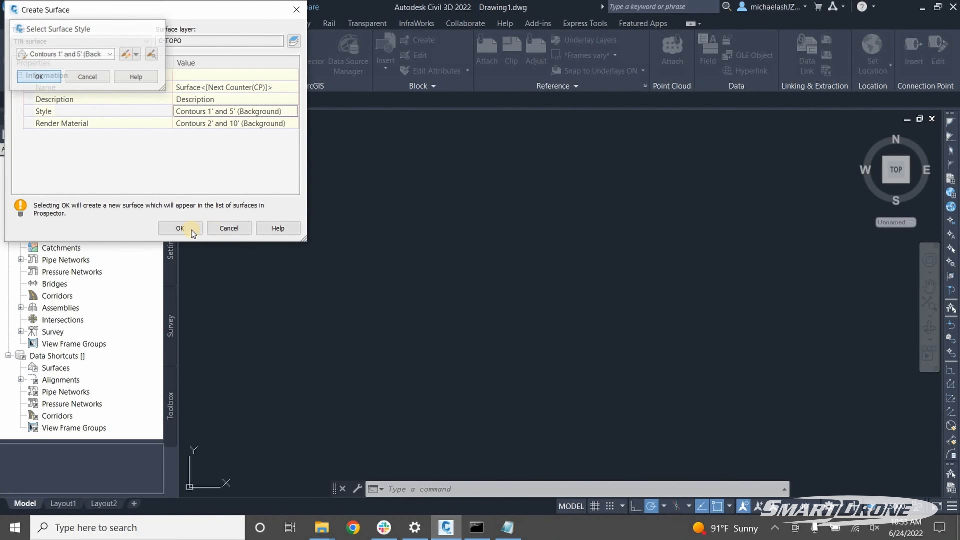
{"action": "left_click", "coordinate": [189, 228]}
Step: Expand the new surface's definition and start adding a point file to it, opening the source file selection
{"action": "left_click", "coordinate": [20, 199]}
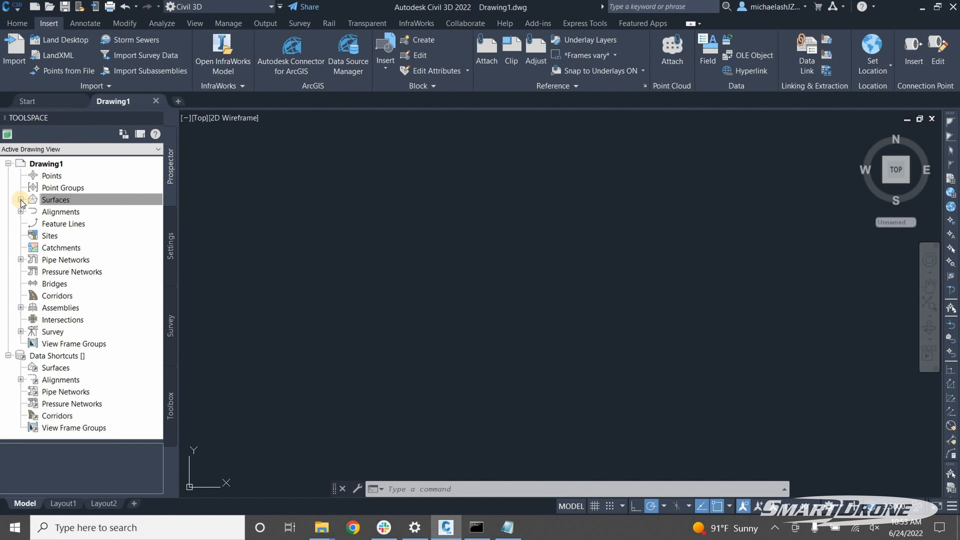
{"action": "left_click", "coordinate": [33, 212]}
{"action": "left_click", "coordinate": [45, 247]}
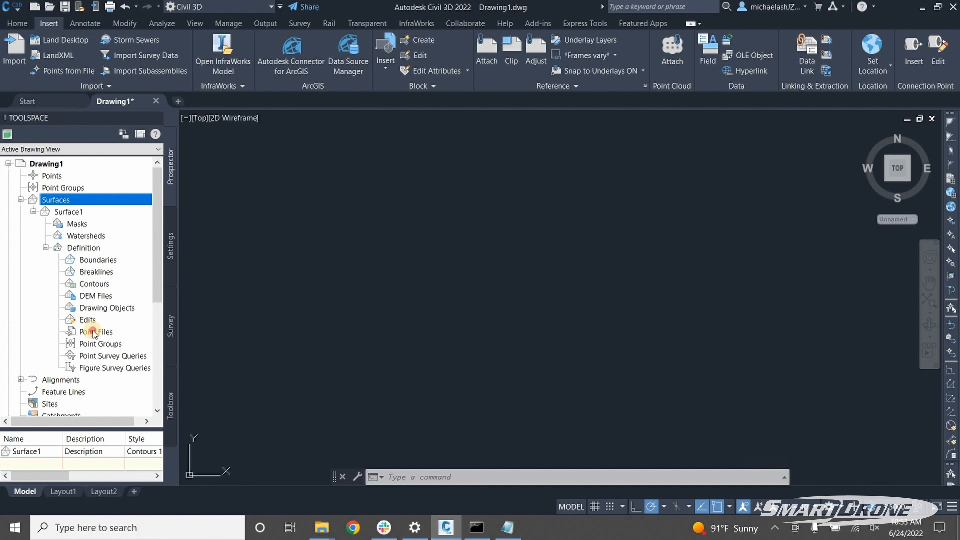
{"action": "left_click", "coordinate": [93, 332]}
{"action": "right_click", "coordinate": [93, 332]}
{"action": "left_click", "coordinate": [124, 336]}
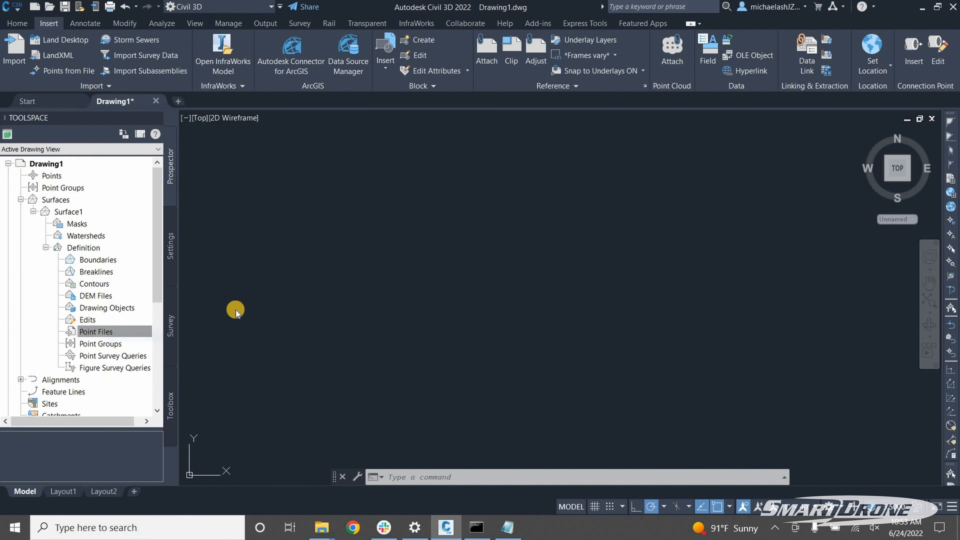
{"action": "left_click", "coordinate": [222, 41]}
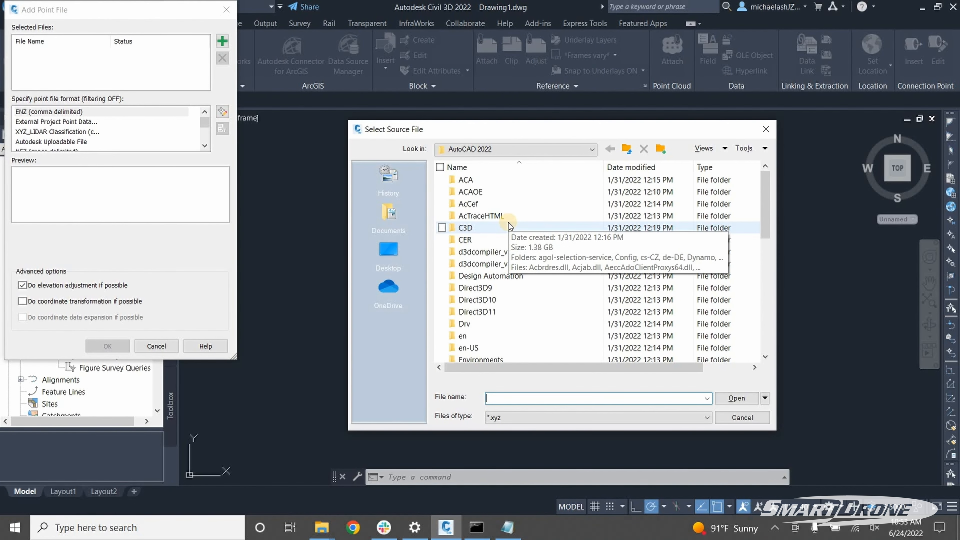
Step: Browse for the point file from the Desktop through Flights in Process to the Sample folder
{"action": "scroll", "coordinate": [507, 220], "scroll_direction": "down", "scroll_amount": 10}
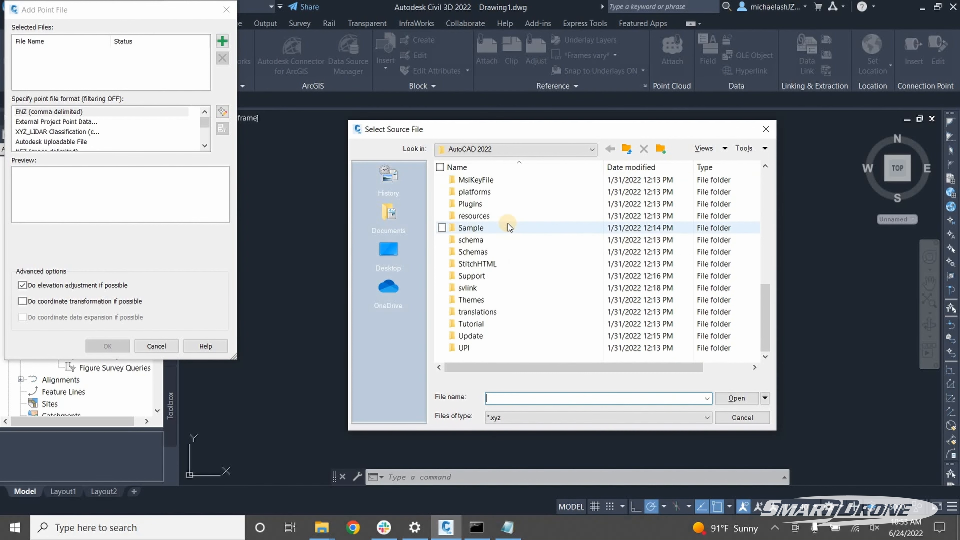
{"action": "scroll", "coordinate": [463, 223], "scroll_direction": "up", "scroll_amount": 10}
{"action": "left_click", "coordinate": [398, 217]}
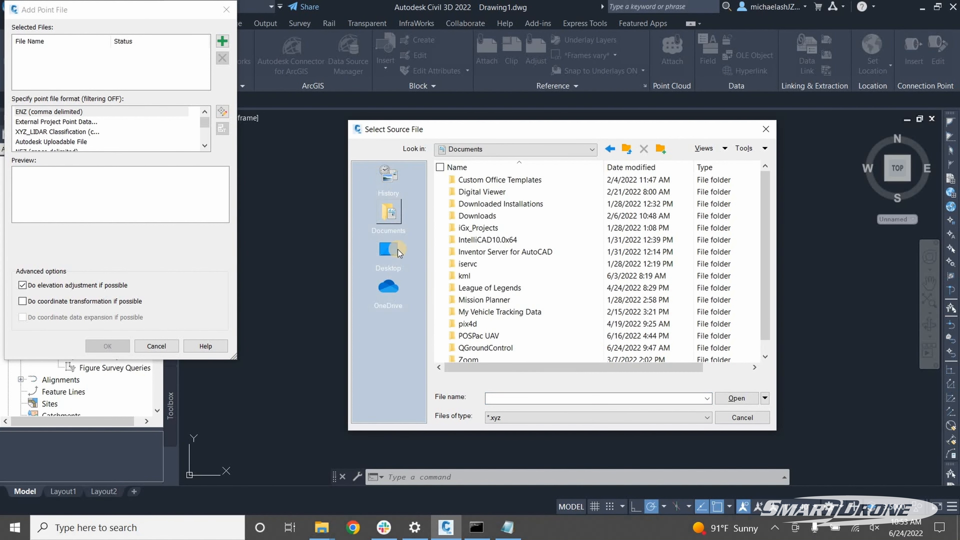
{"action": "left_click", "coordinate": [404, 251]}
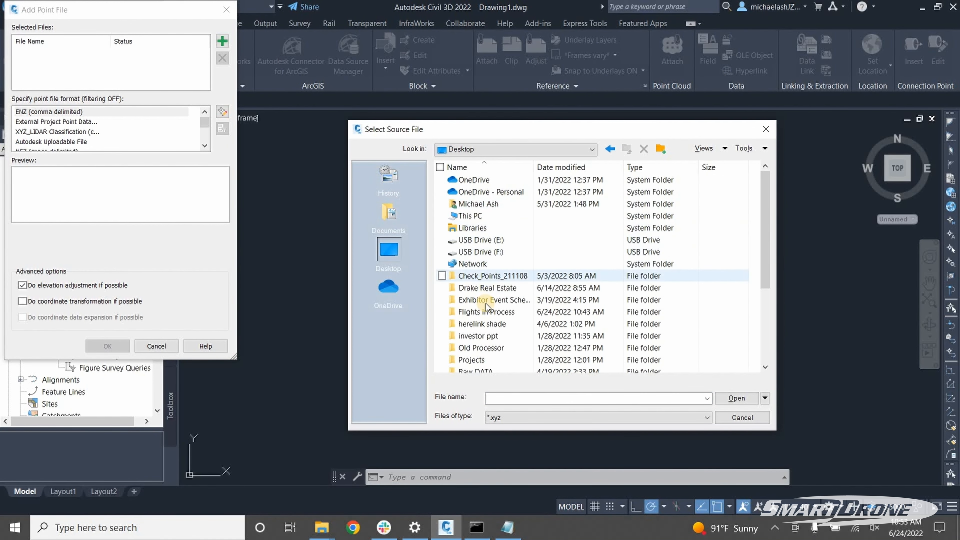
{"action": "double_click", "coordinate": [487, 311]}
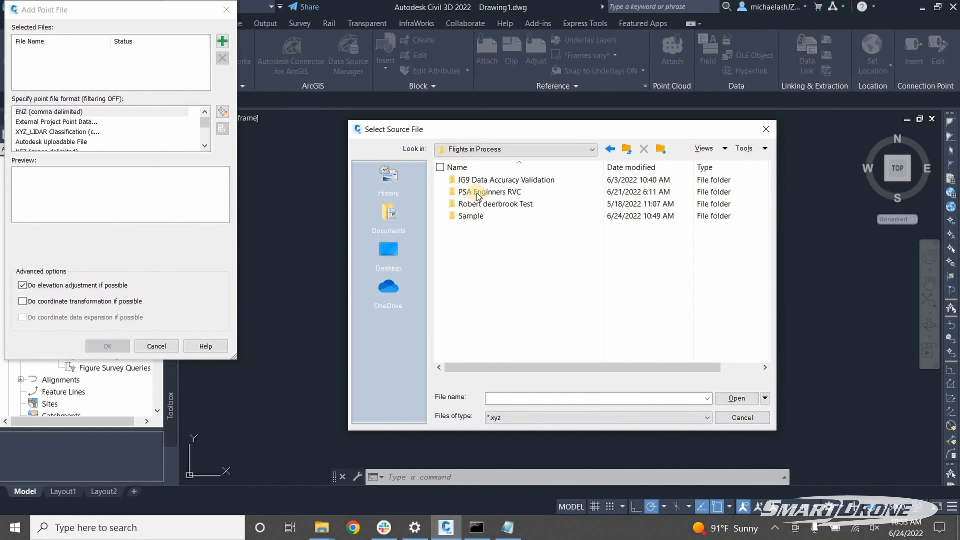
{"action": "double_click", "coordinate": [488, 217]}
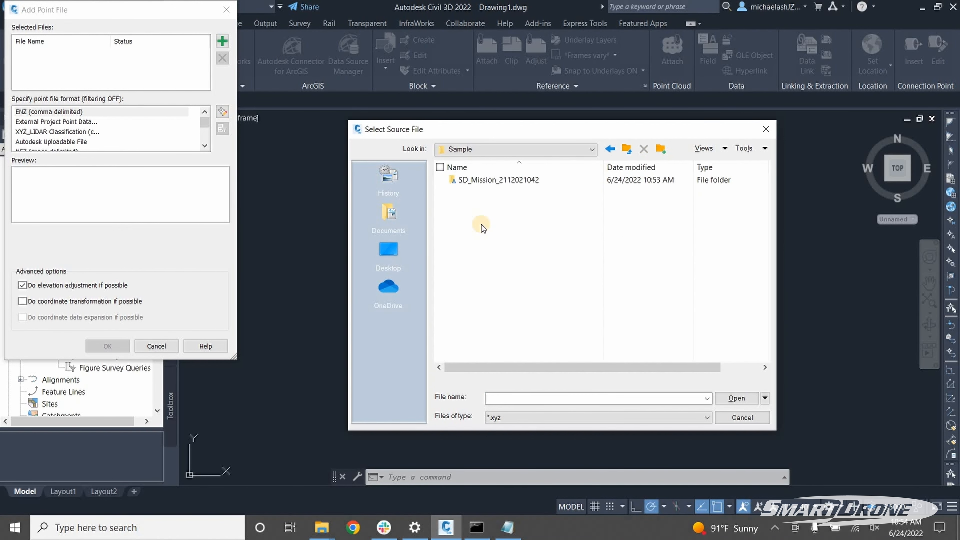
{"action": "double_click", "coordinate": [484, 179]}
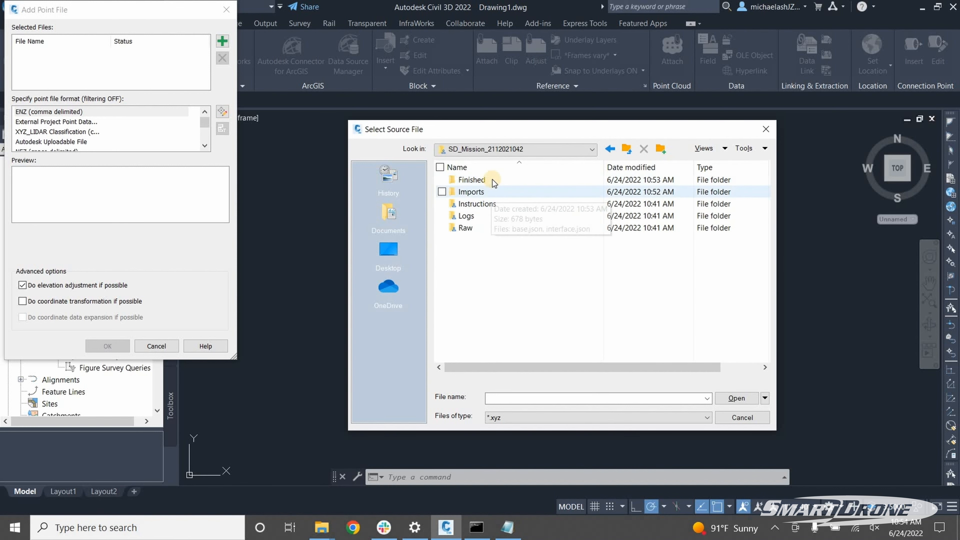
{"action": "left_click", "coordinate": [607, 150]}
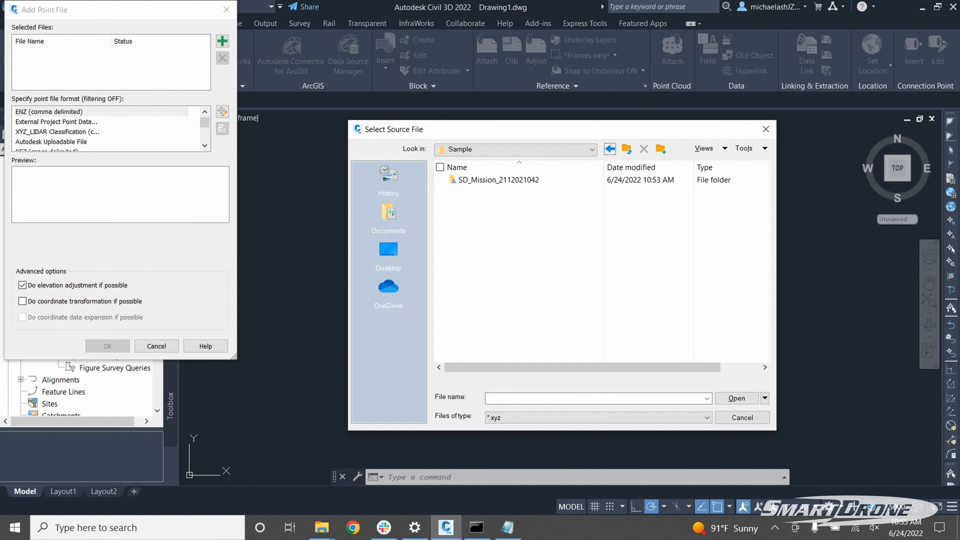
Step: Bring Ground_Points_25ft.xyz into the Sample folder, accept the security warning and open it as the source point file
{"action": "left_click_drag", "start_coordinate": [567, 264], "coordinate": [553, 263]}
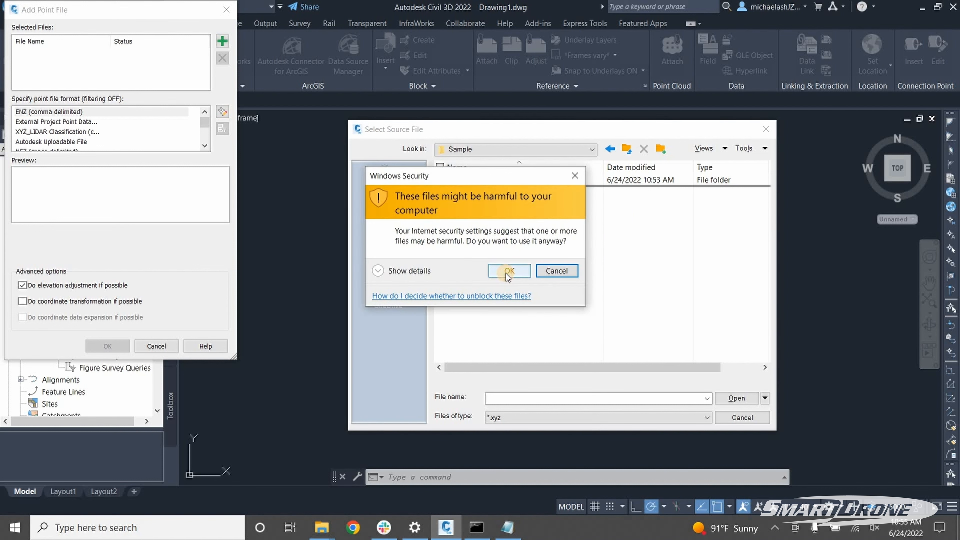
{"action": "left_click", "coordinate": [509, 270]}
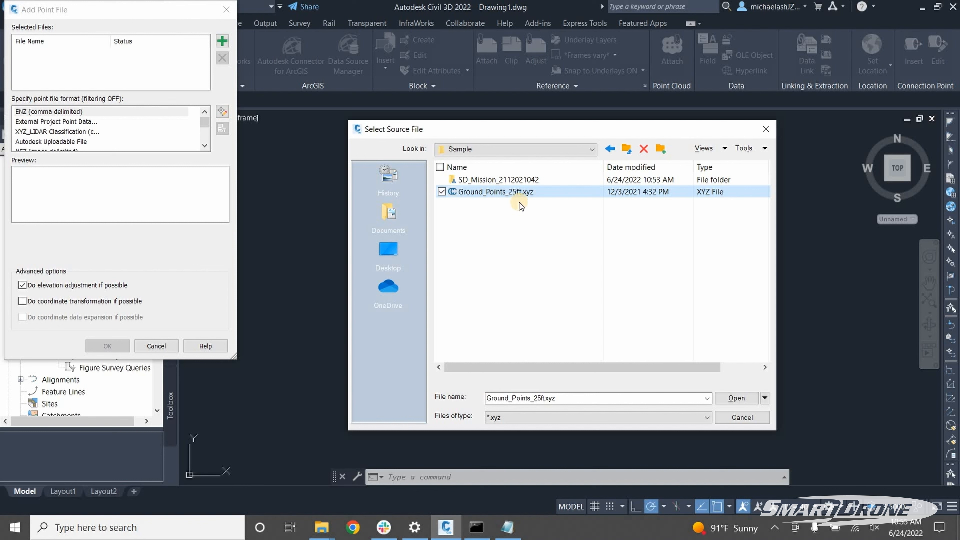
{"action": "left_click", "coordinate": [525, 192]}
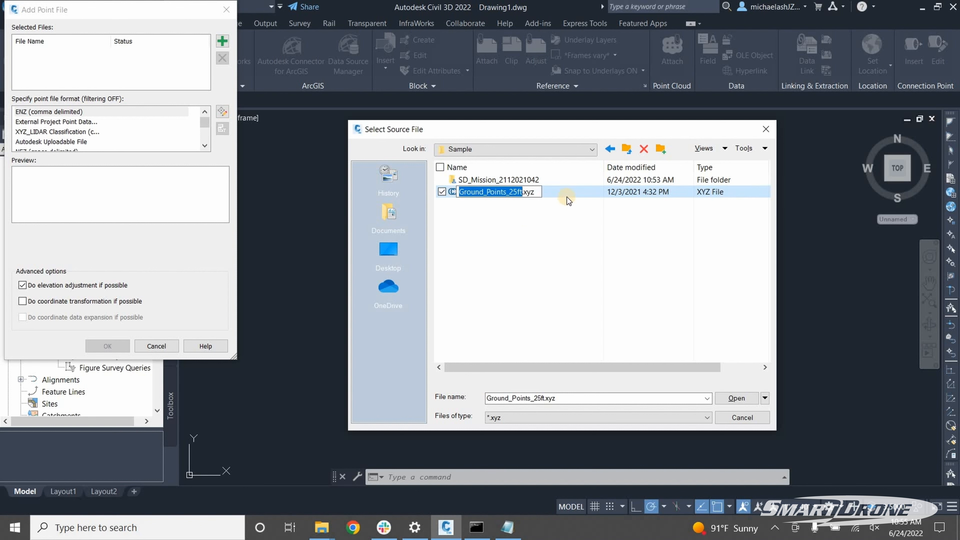
{"action": "left_click", "coordinate": [583, 258]}
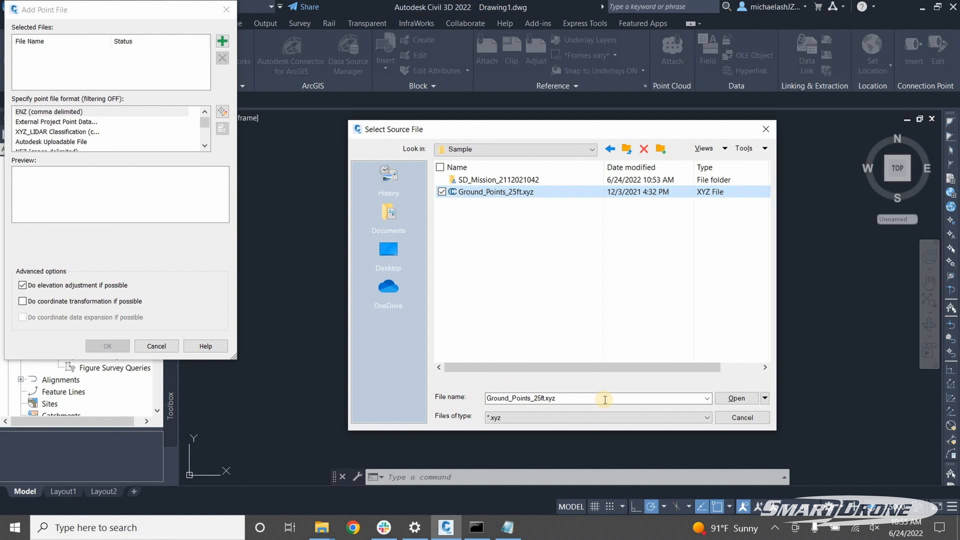
{"action": "left_click", "coordinate": [735, 398]}
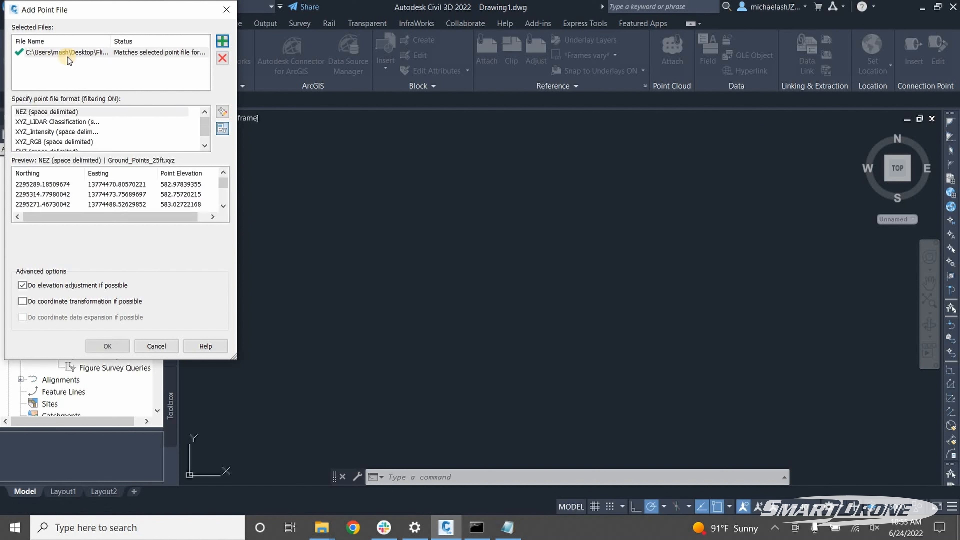
Step: Set the point file format to ENZ (space delimited) and add the ground points to the surface
{"action": "scroll", "coordinate": [95, 132], "scroll_direction": "down", "scroll_amount": 1}
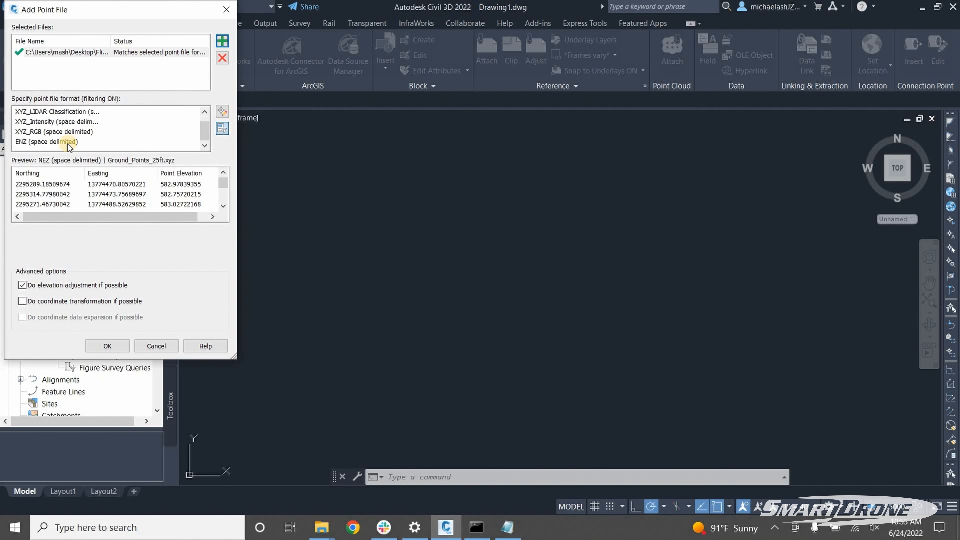
{"action": "left_click", "coordinate": [69, 144]}
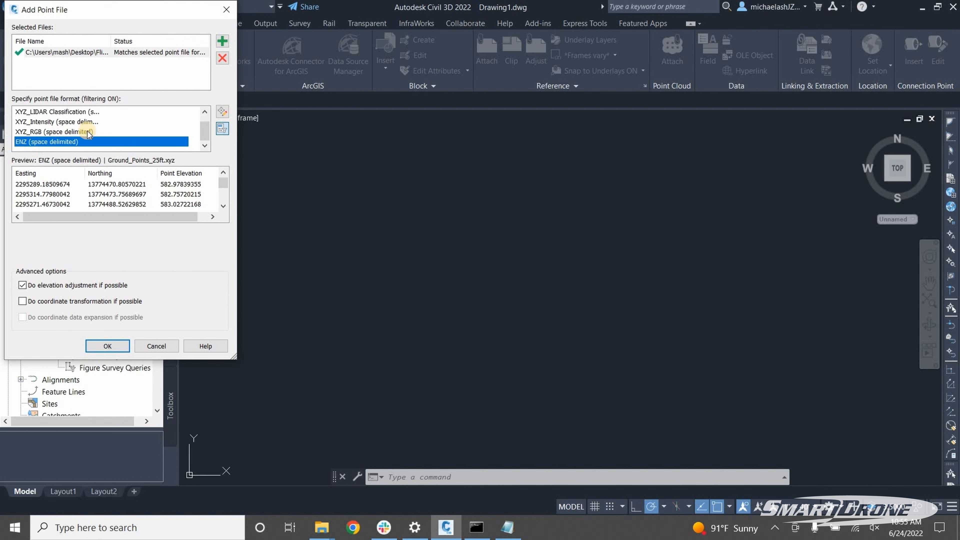
{"action": "left_click", "coordinate": [112, 346]}
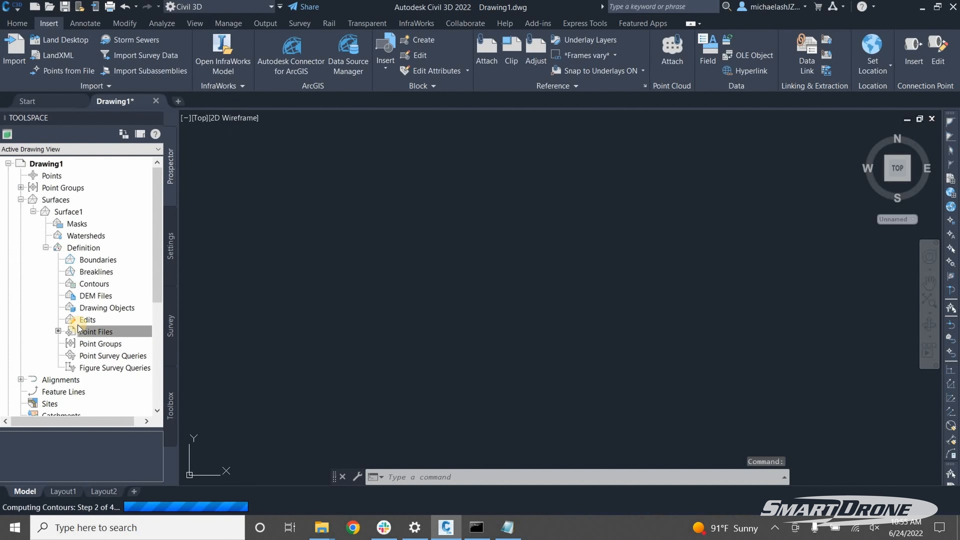
Step: Zoom to the new surface and check its elevation at a point near the middle of the contours
{"action": "scroll", "coordinate": [81, 319], "scroll_direction": "down", "scroll_amount": 1}
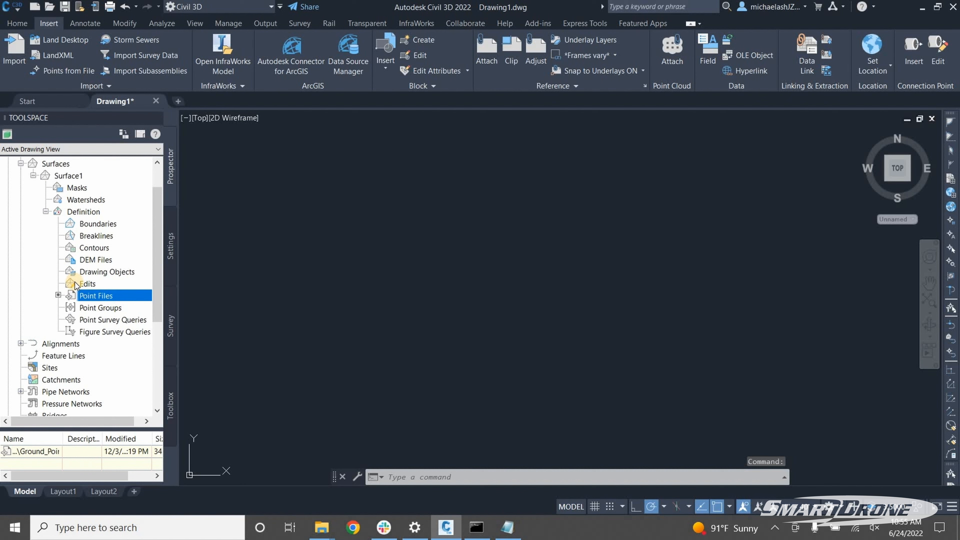
{"action": "scroll", "coordinate": [76, 285], "scroll_direction": "up", "scroll_amount": 1}
{"action": "right_click", "coordinate": [64, 212]}
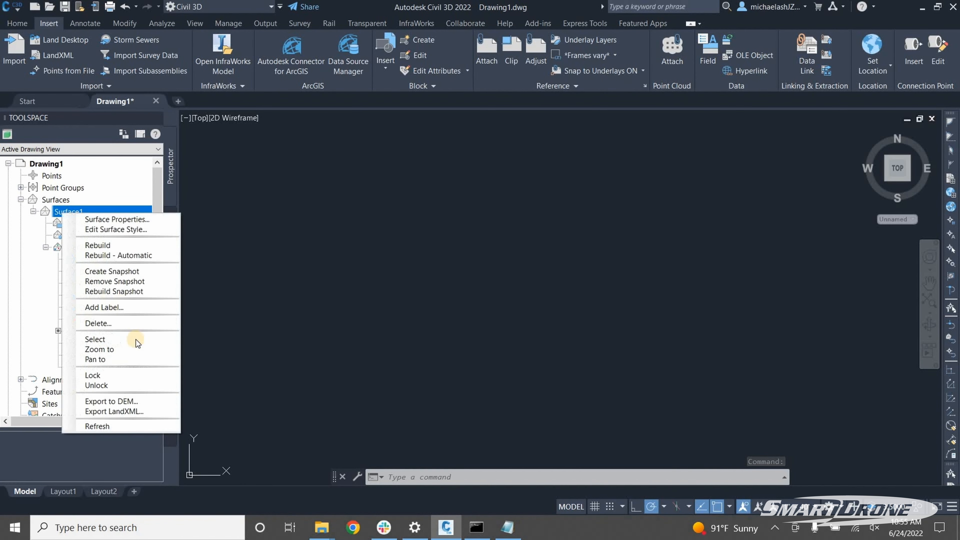
{"action": "left_click", "coordinate": [107, 350]}
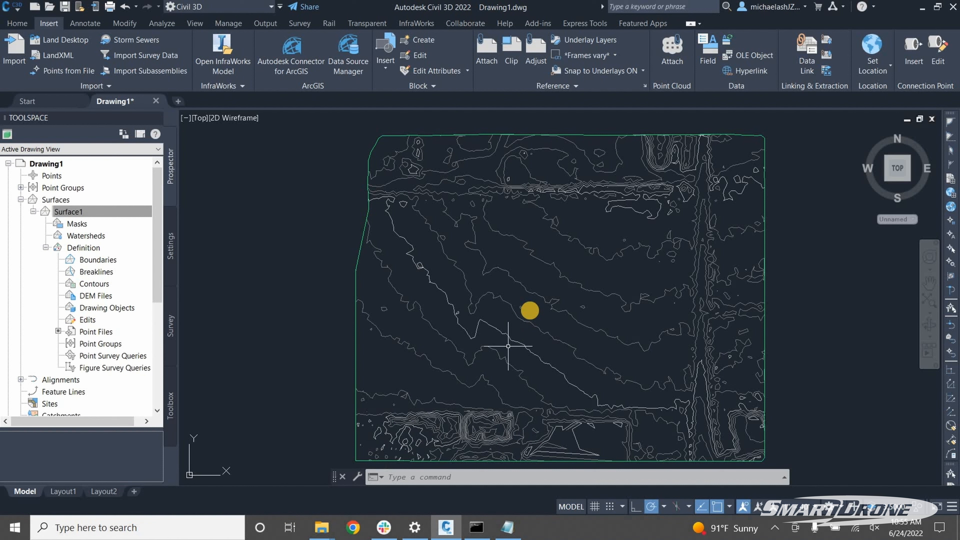
{"action": "mouse_move", "coordinate": [531, 310]}
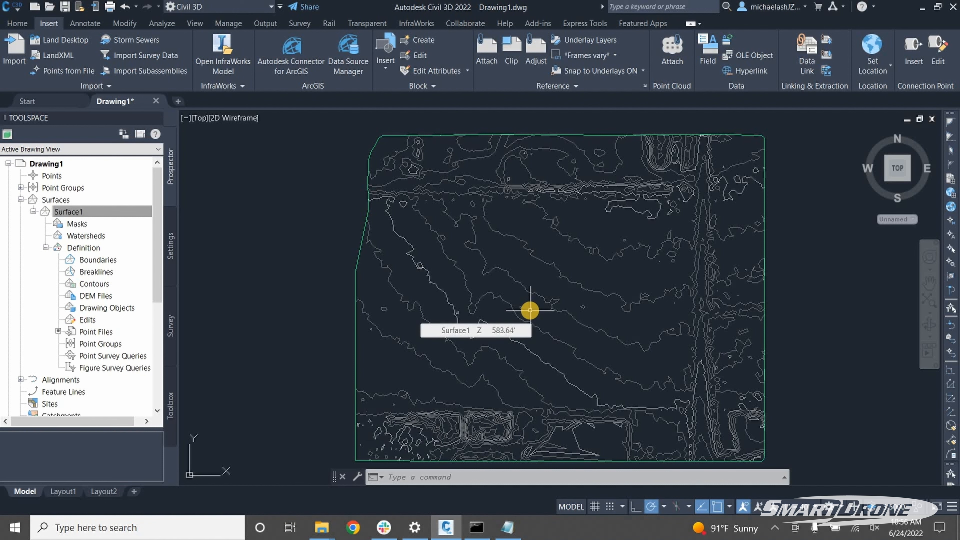